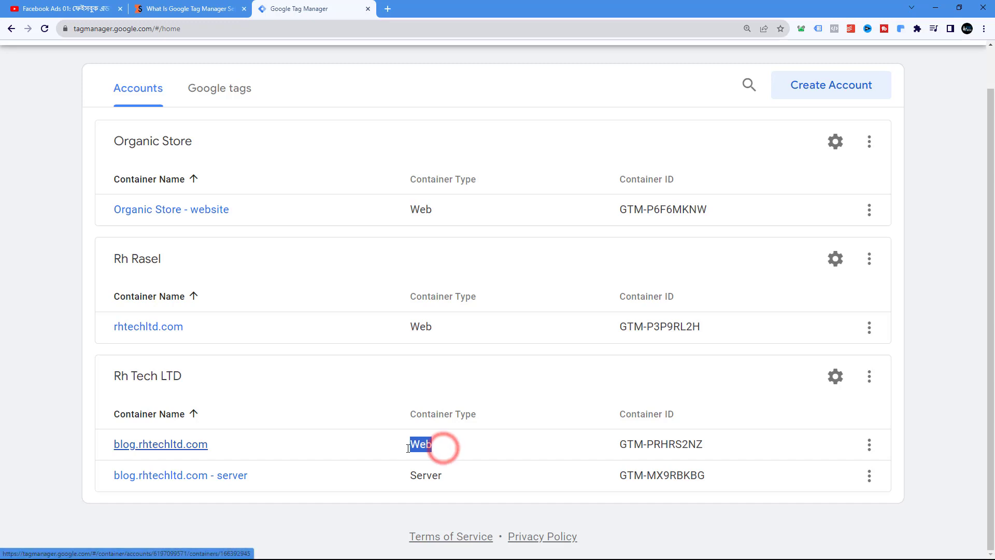
# Open the tag list of the blog.rhtechltd.com web container
pyautogui.click(160, 444)
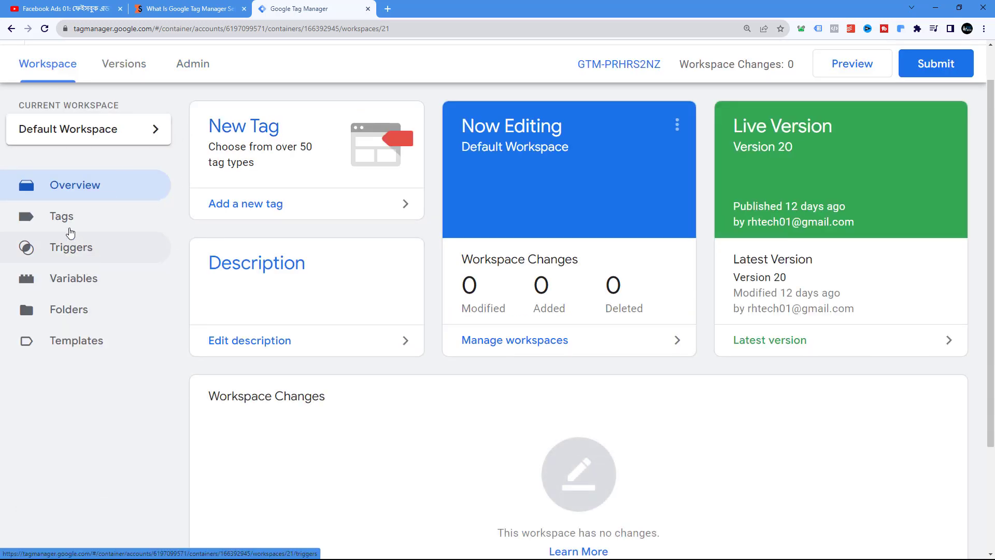
pyautogui.click(67, 218)
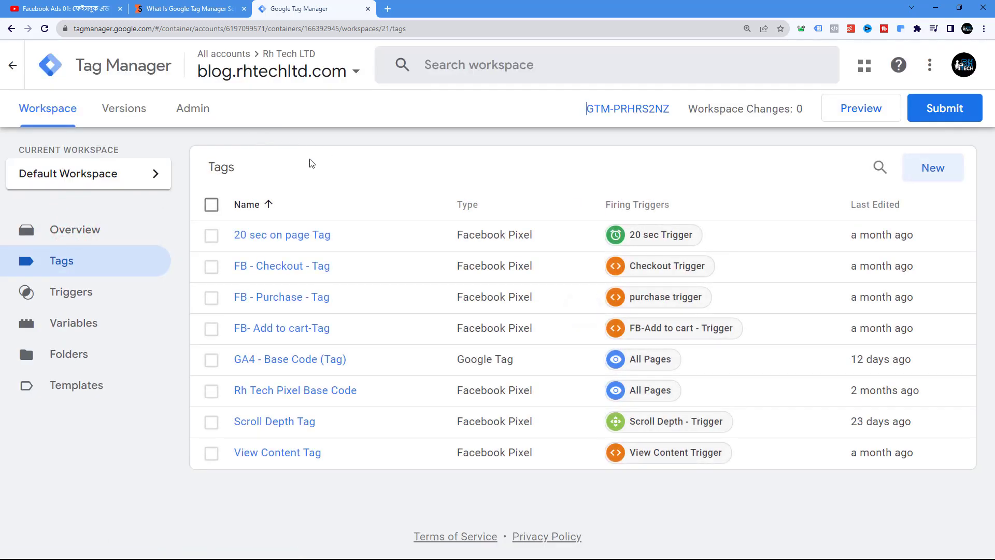
pyautogui.moveTo(335, 364); pyautogui.dragTo(651, 364)
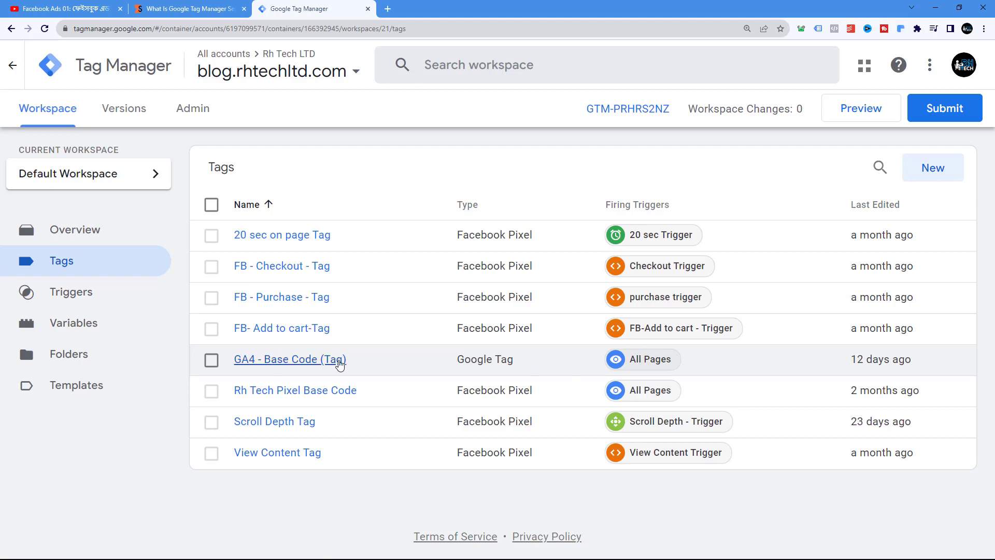
# Copy the Tag ID from the GA4 - Base Code (Tag) configuration and leave the tag unchanged
pyautogui.click(287, 362)
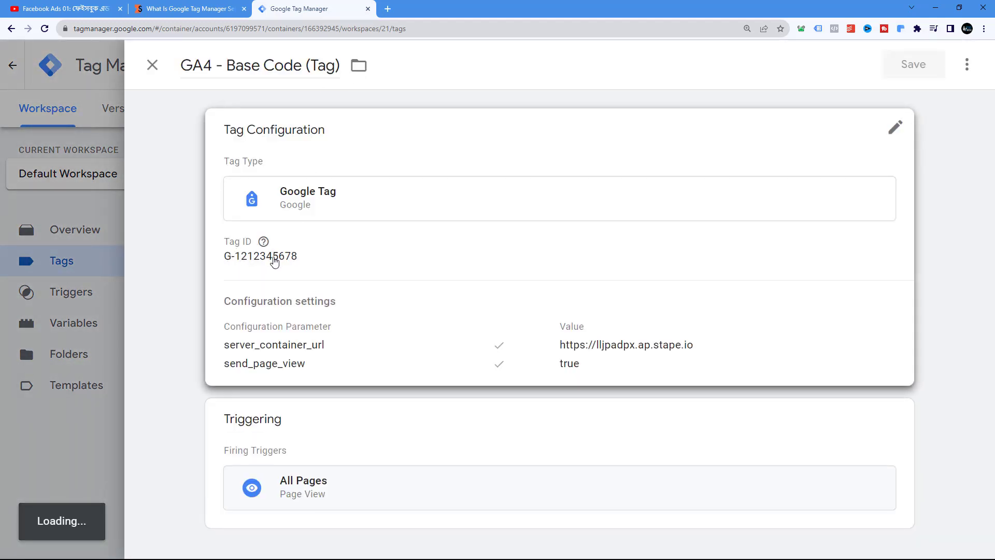
pyautogui.click(308, 260)
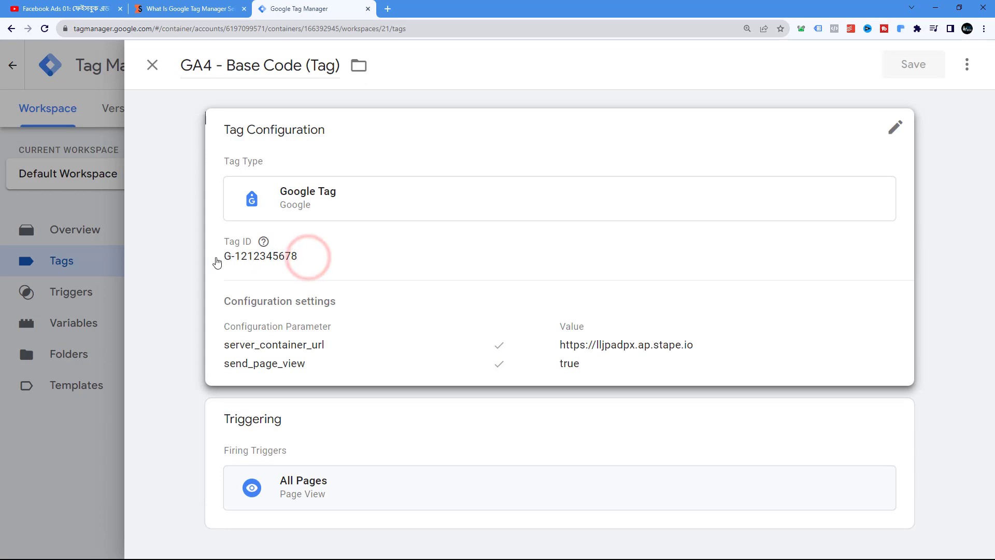
pyautogui.tripleClick(257, 284)
pyautogui.rightClick(258, 285)
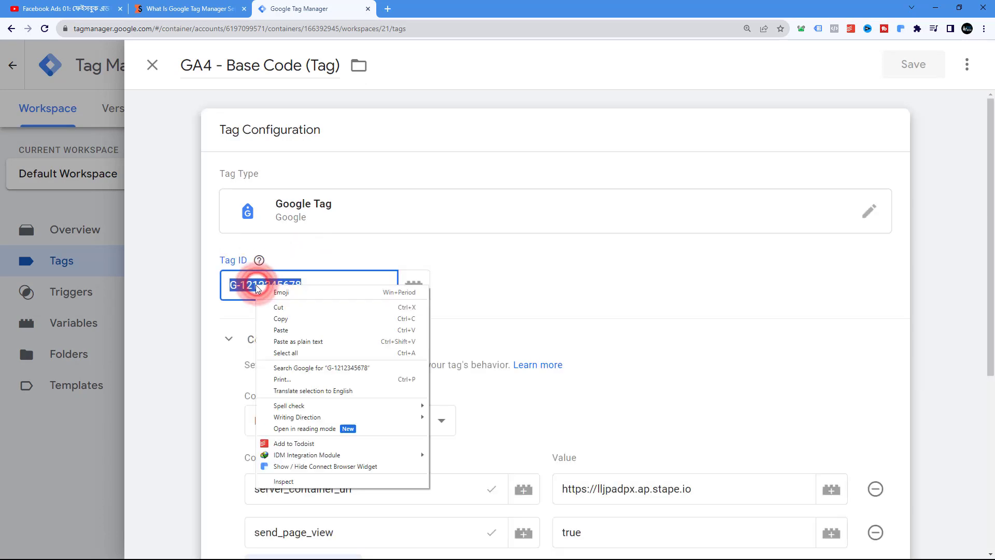
pyautogui.click(285, 319)
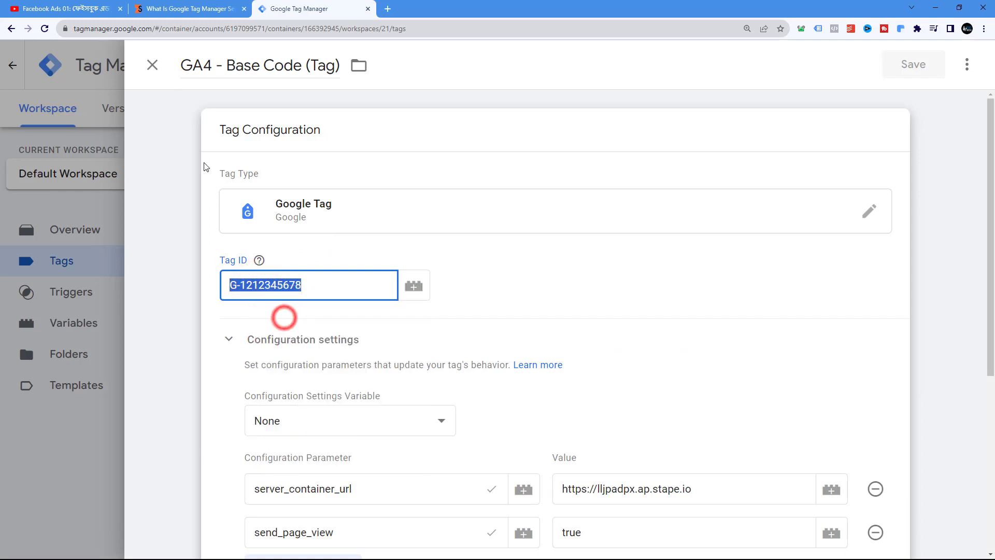
pyautogui.click(152, 65)
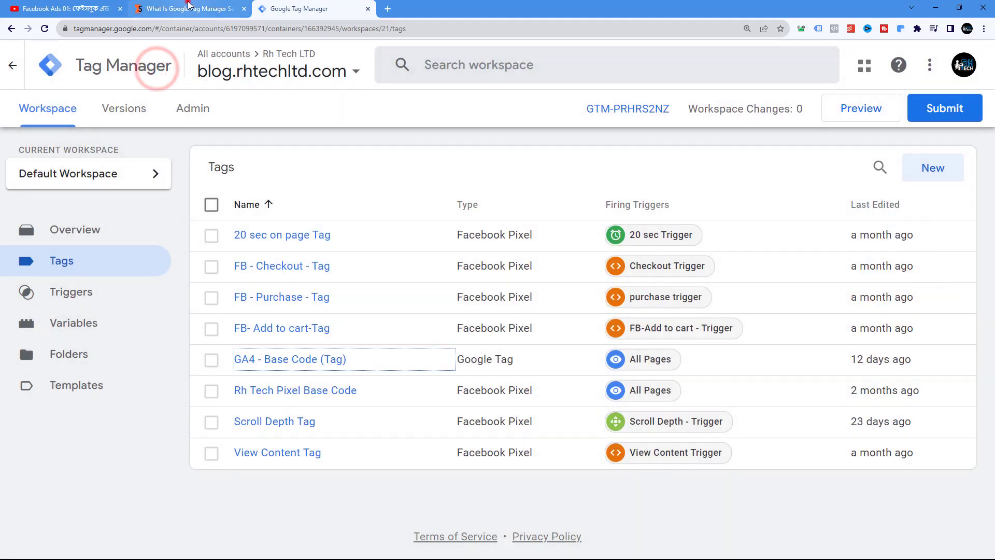
# Examine the server-side tracking diagram in the Stape article and return to the container's tag list
pyautogui.click(189, 9)
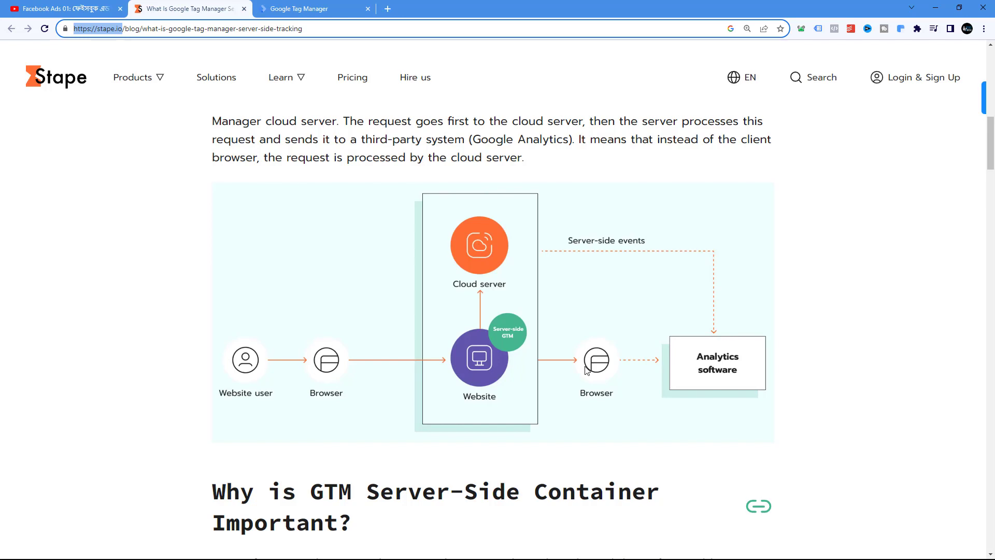
pyautogui.click(310, 9)
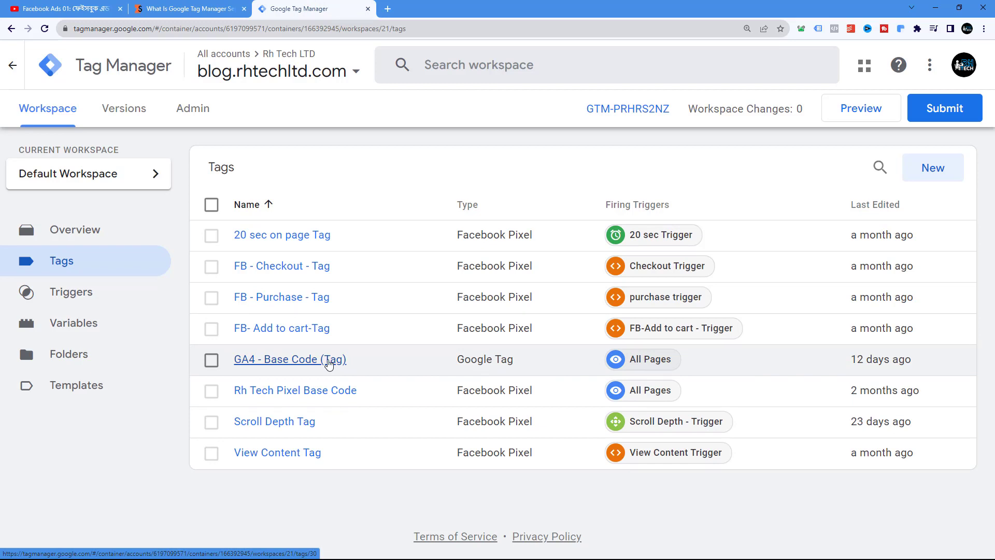
pyautogui.click(261, 365)
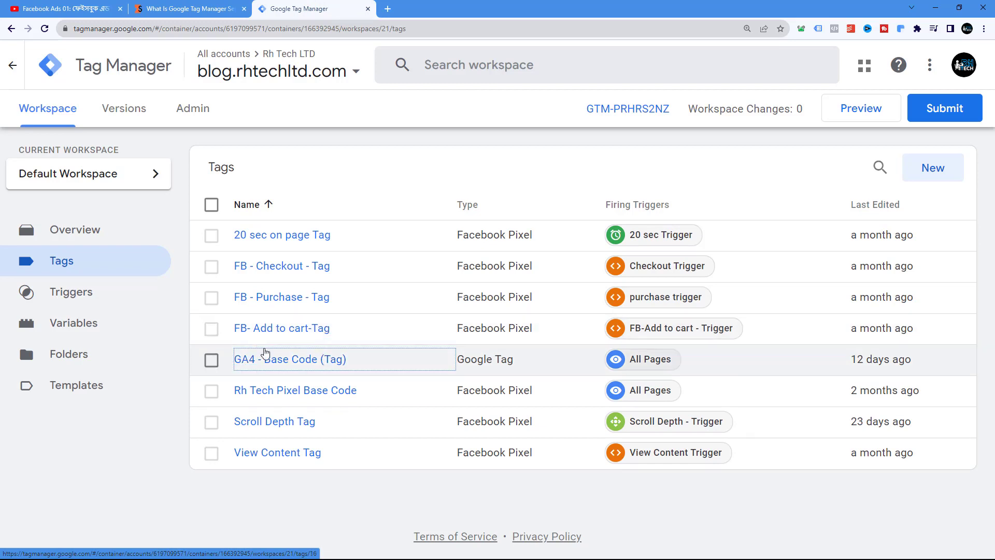
pyautogui.click(930, 167)
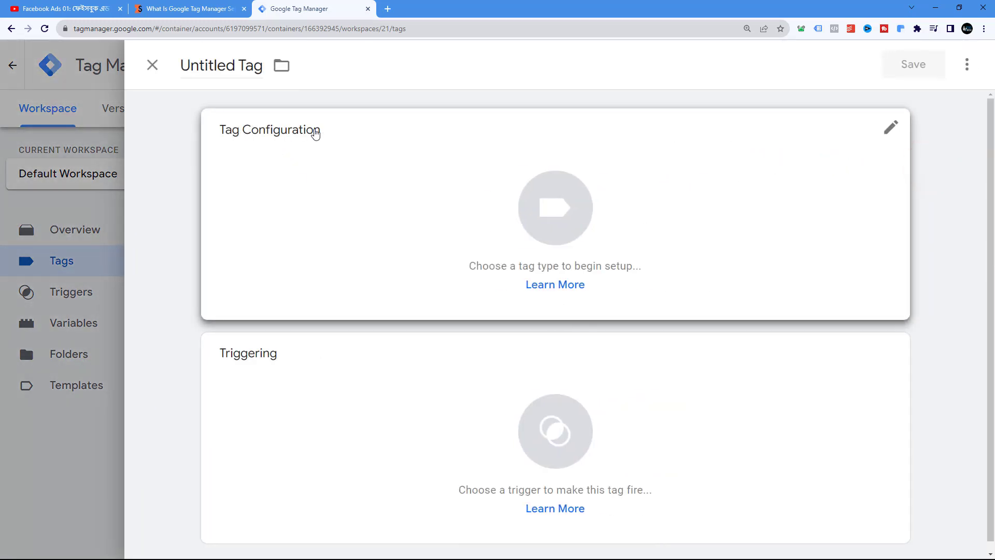
pyautogui.click(315, 133)
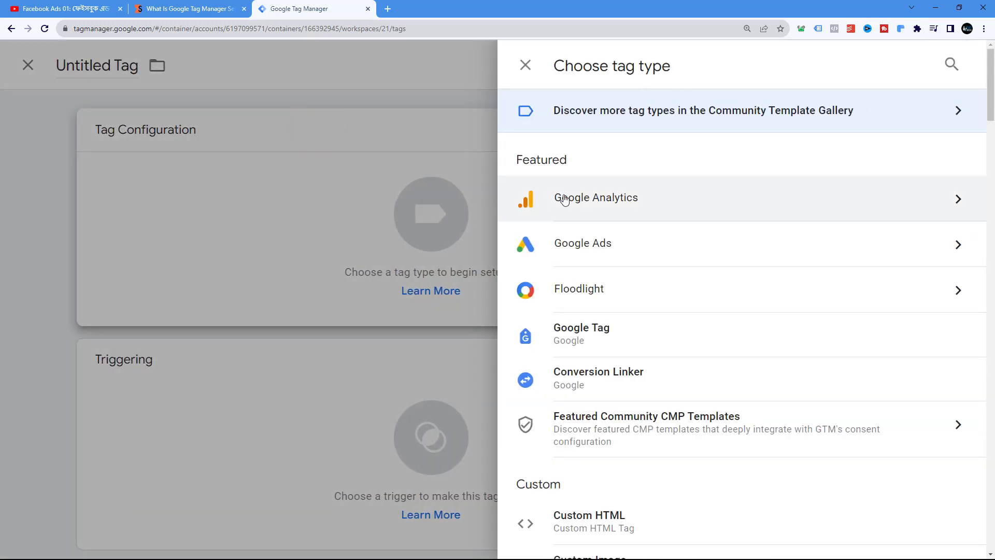
pyautogui.click(590, 206)
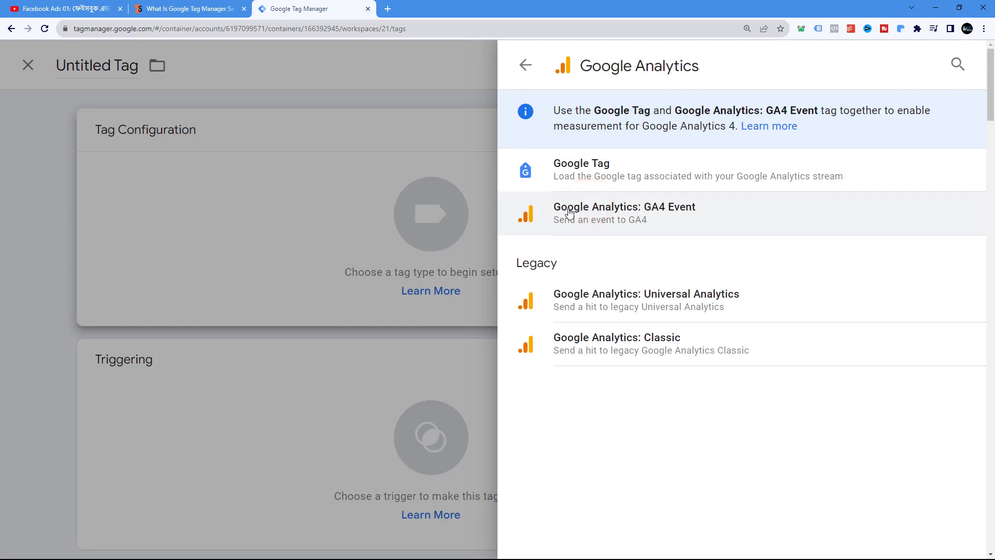
pyautogui.click(637, 211)
pyautogui.click(272, 285)
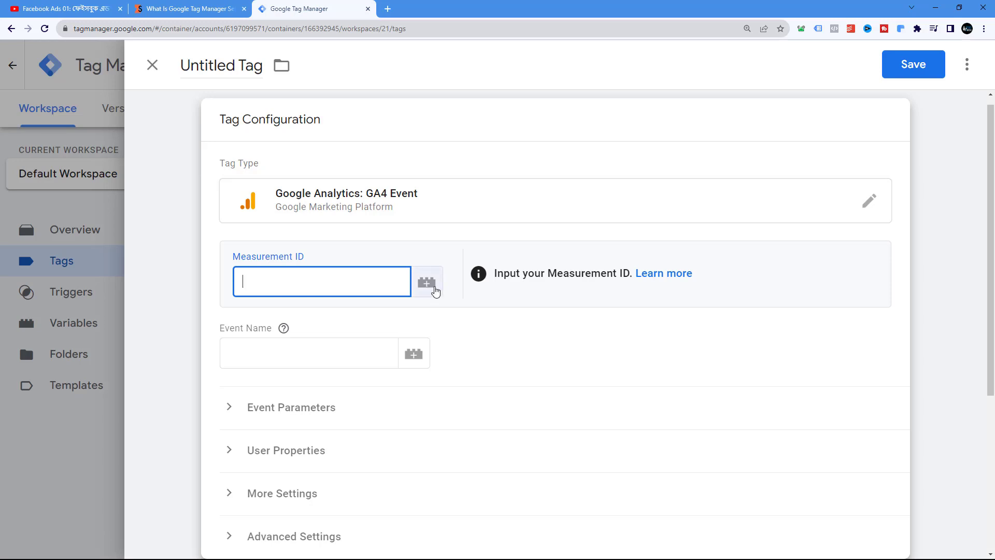
pyautogui.click(151, 65)
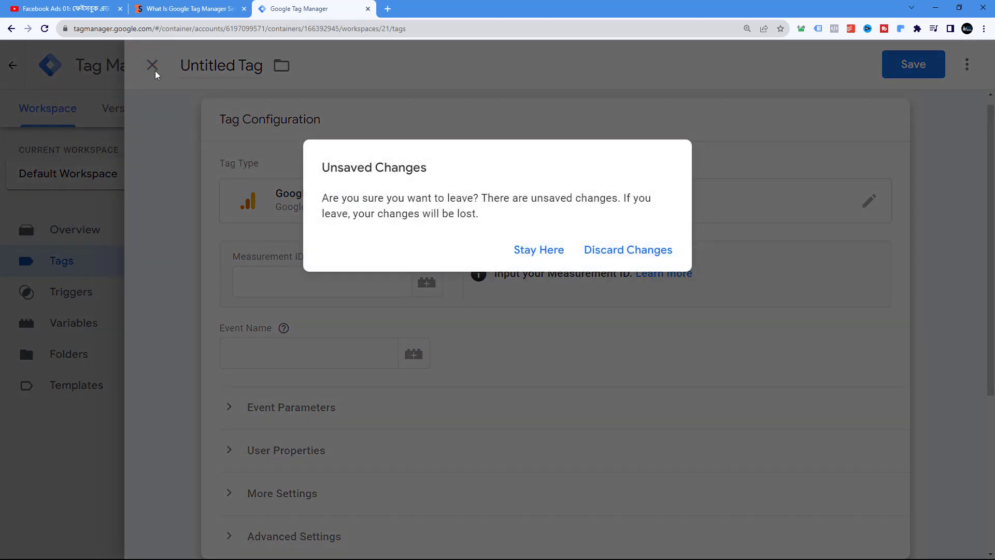
pyautogui.click(644, 246)
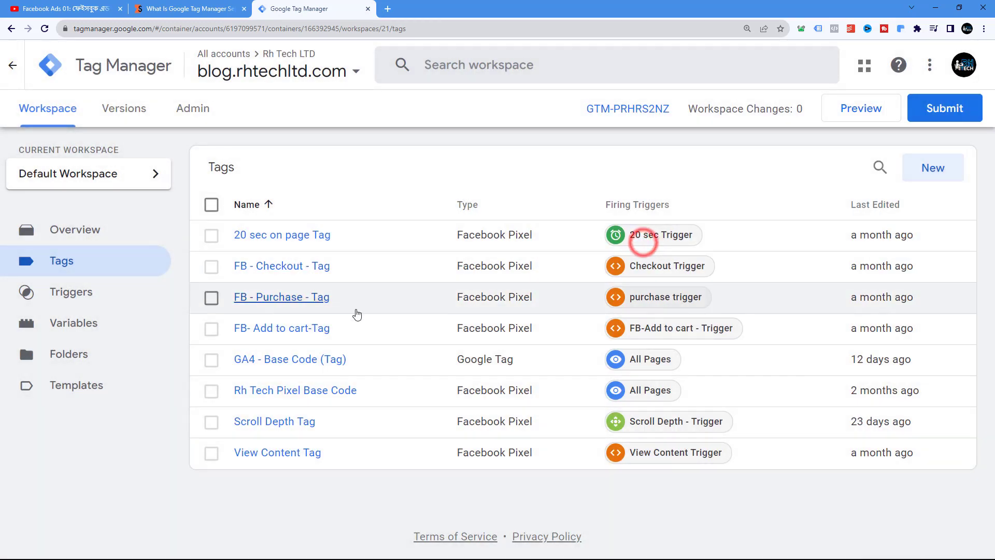
# Open the GA4 - Base Code (Tag) tag, copy its Tag ID, and close the tag without editing it
pyautogui.click(298, 364)
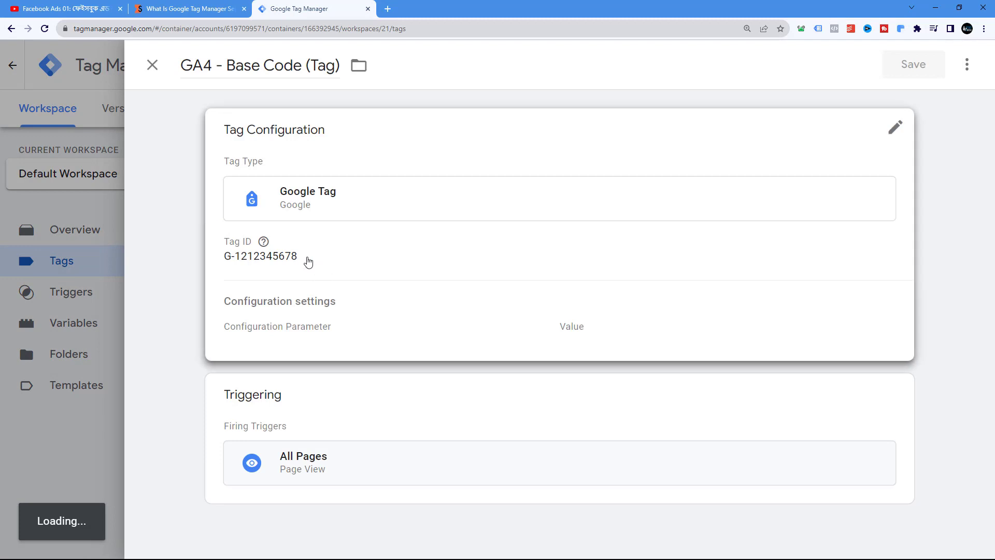
pyautogui.click(306, 256)
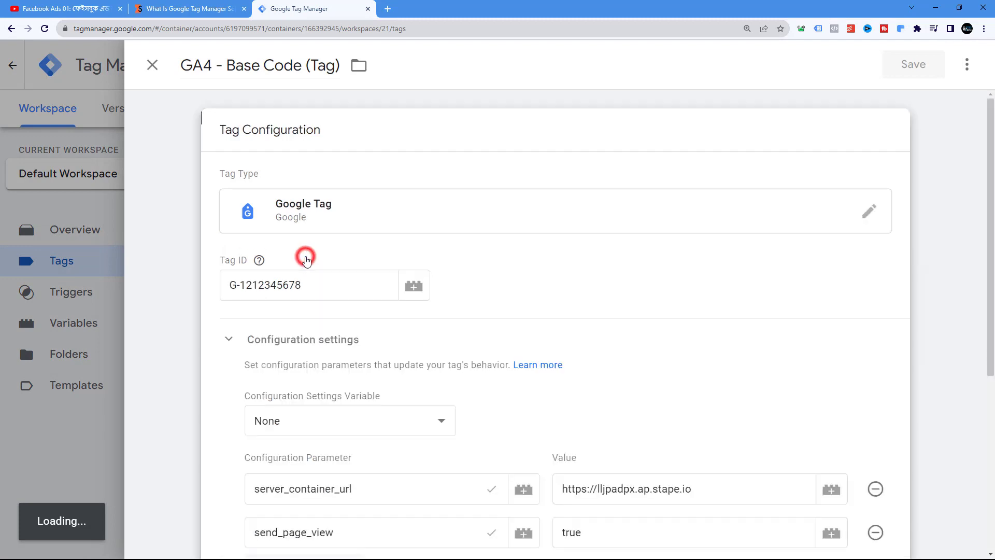
pyautogui.tripleClick(316, 285)
pyautogui.rightClick(248, 283)
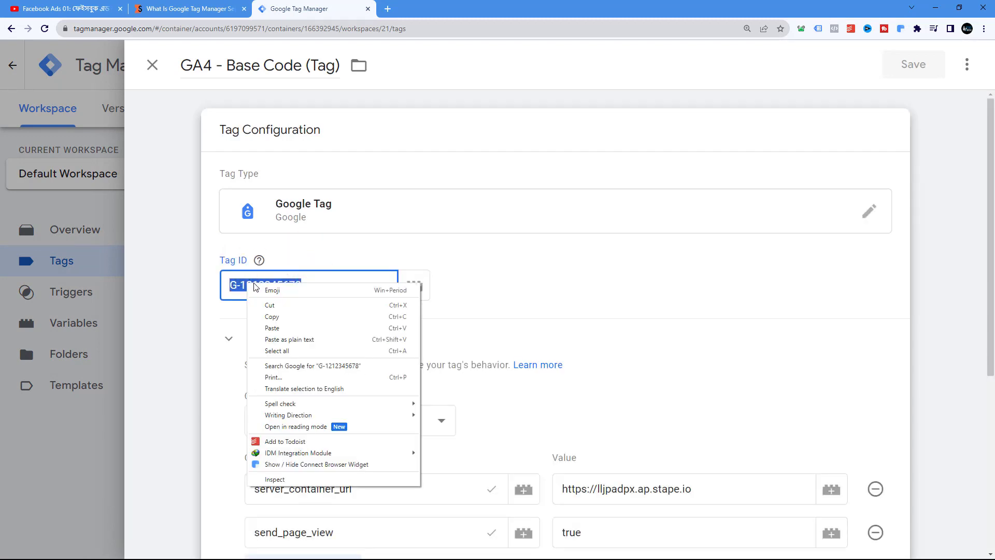
pyautogui.click(276, 318)
pyautogui.click(152, 64)
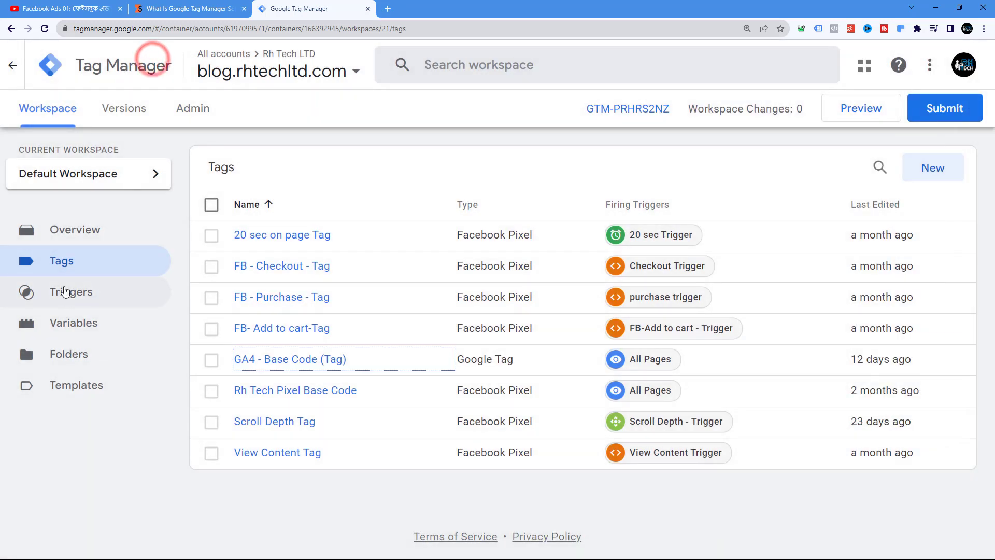
# Create a new user-defined variable of the Constant type in the container
pyautogui.click(97, 326)
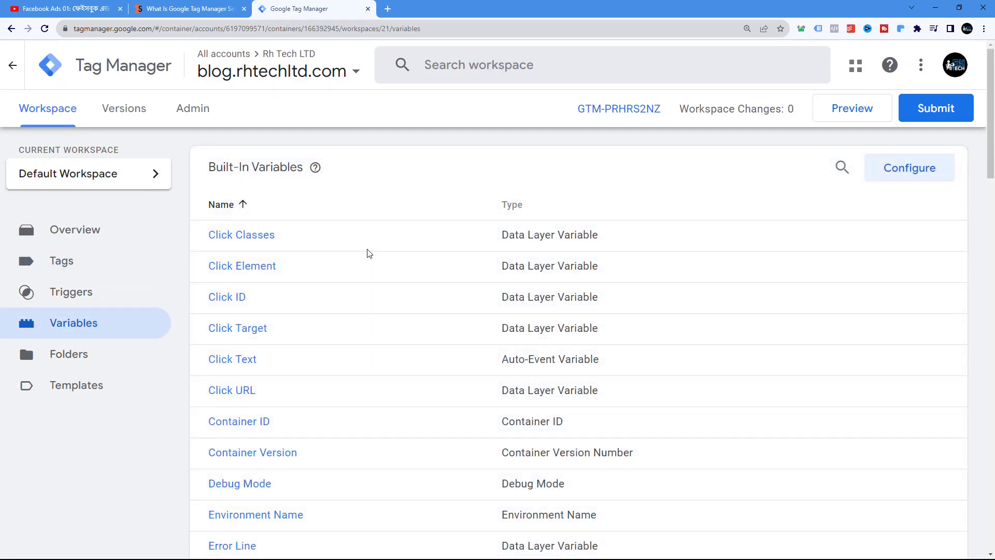
pyautogui.scroll(-20, 369, 253)
pyautogui.scroll(-2, 369, 257)
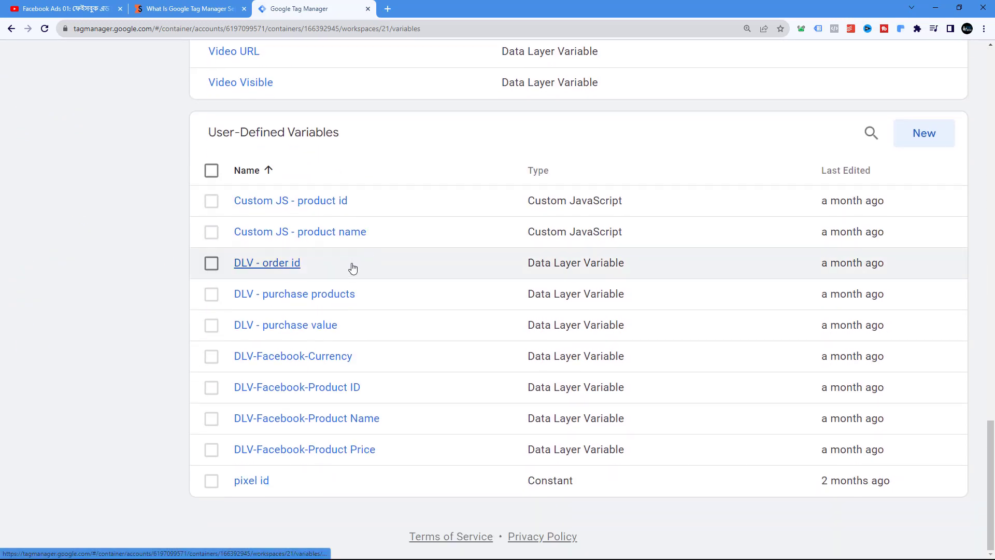
pyautogui.moveTo(210, 135); pyautogui.dragTo(342, 143)
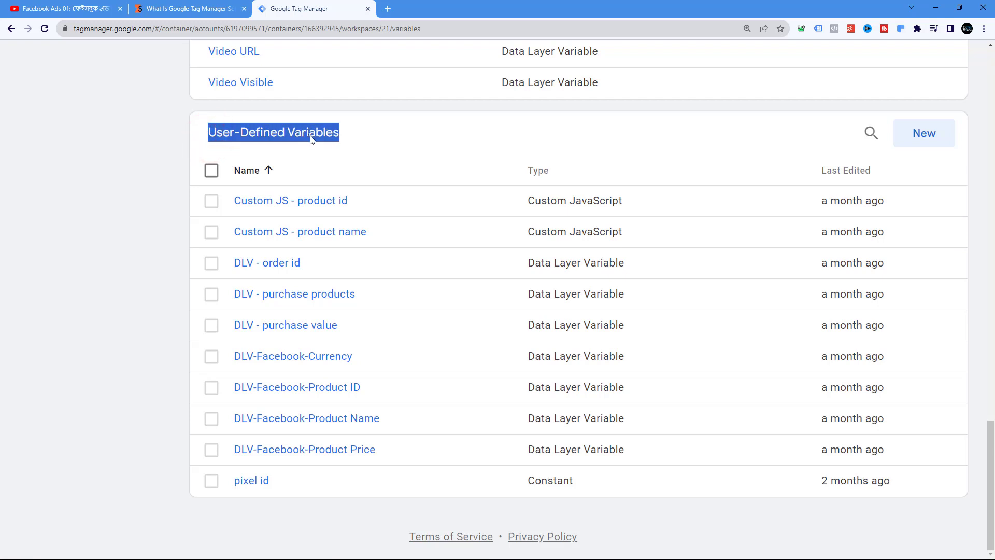
pyautogui.scroll(2, 310, 137)
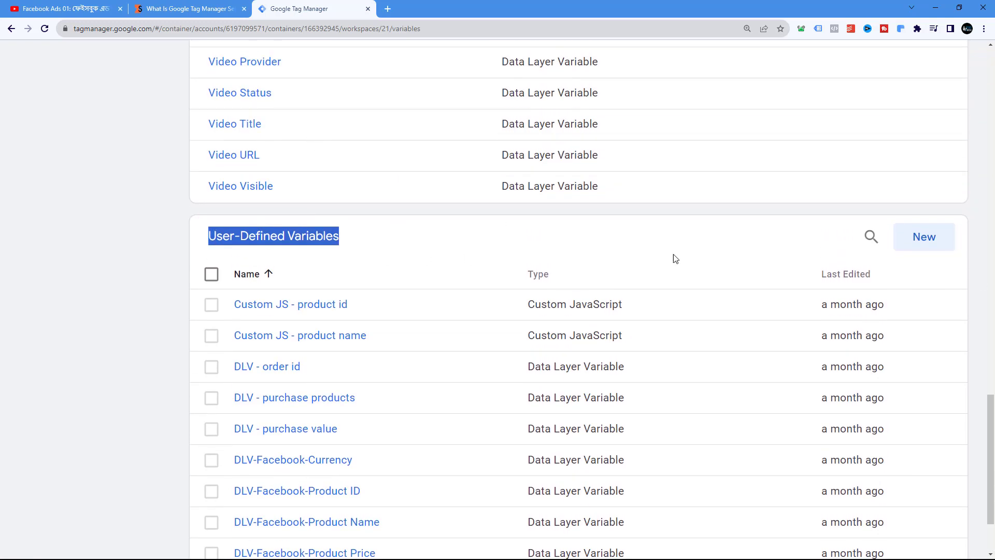
pyautogui.click(917, 243)
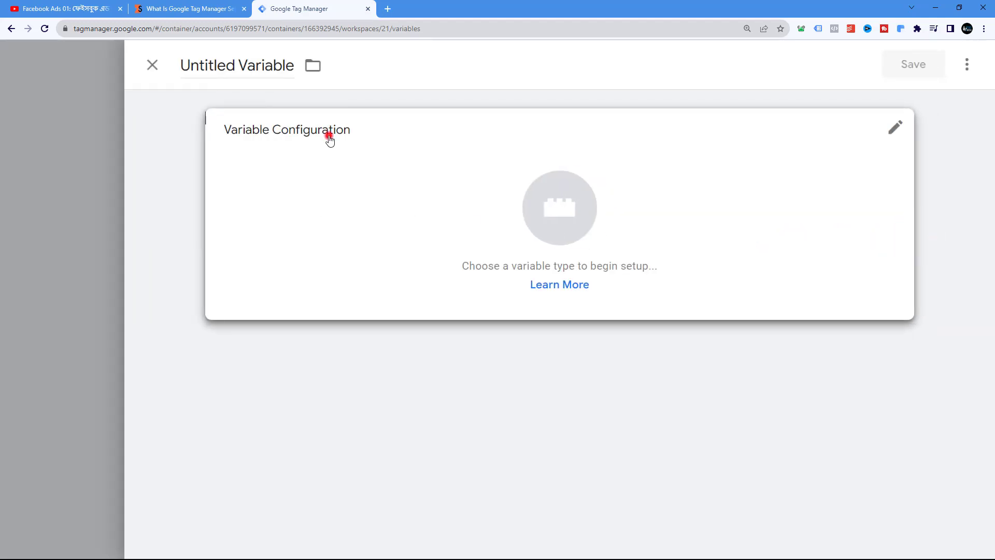
pyautogui.click(330, 136)
pyautogui.scroll(-5, 655, 249)
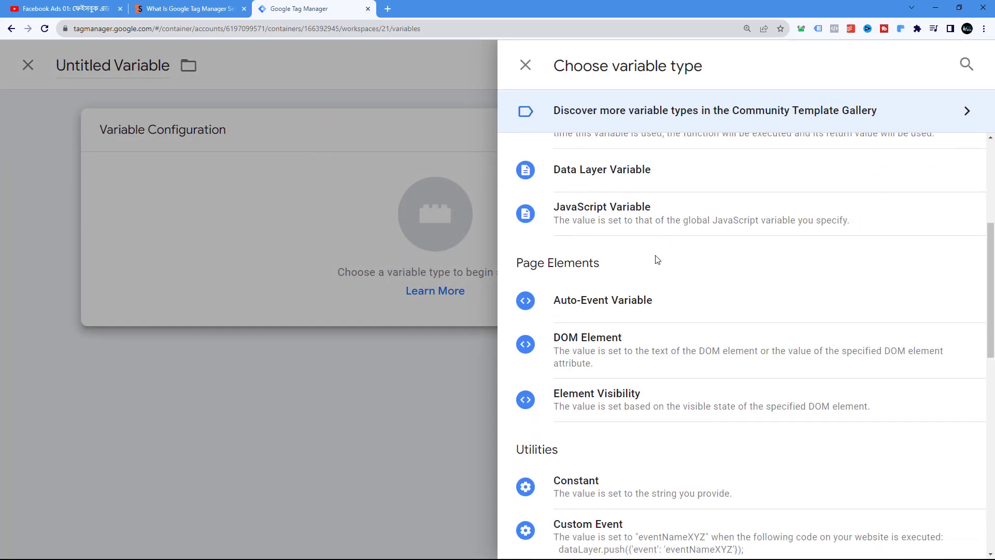
pyautogui.scroll(-9, 656, 261)
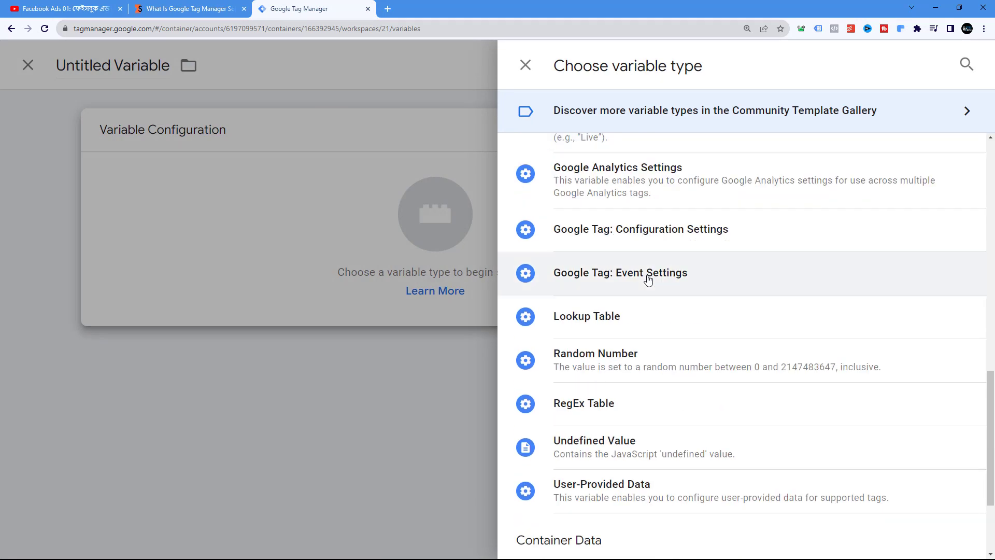
pyautogui.scroll(4, 648, 279)
pyautogui.click(609, 233)
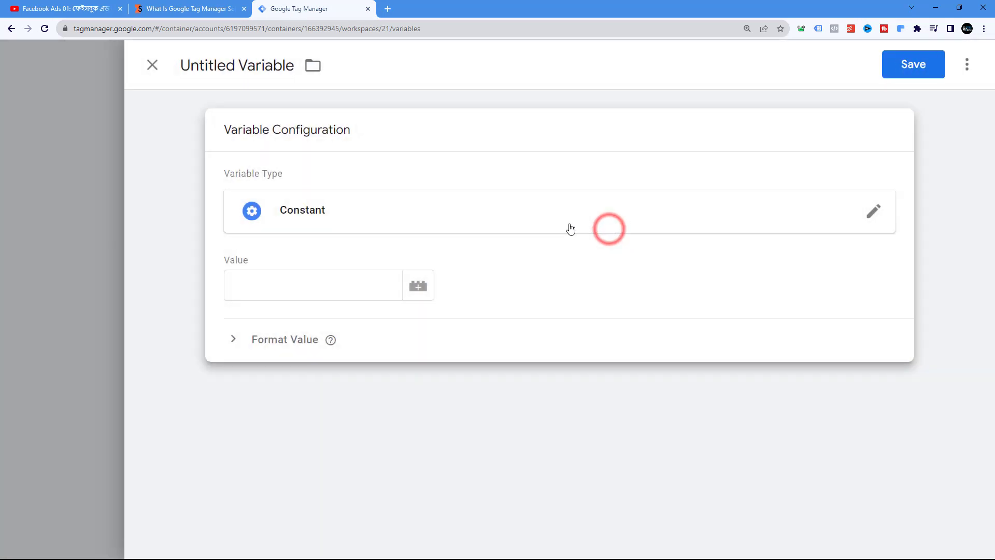
pyautogui.click(240, 282)
pyautogui.rightClick(242, 283)
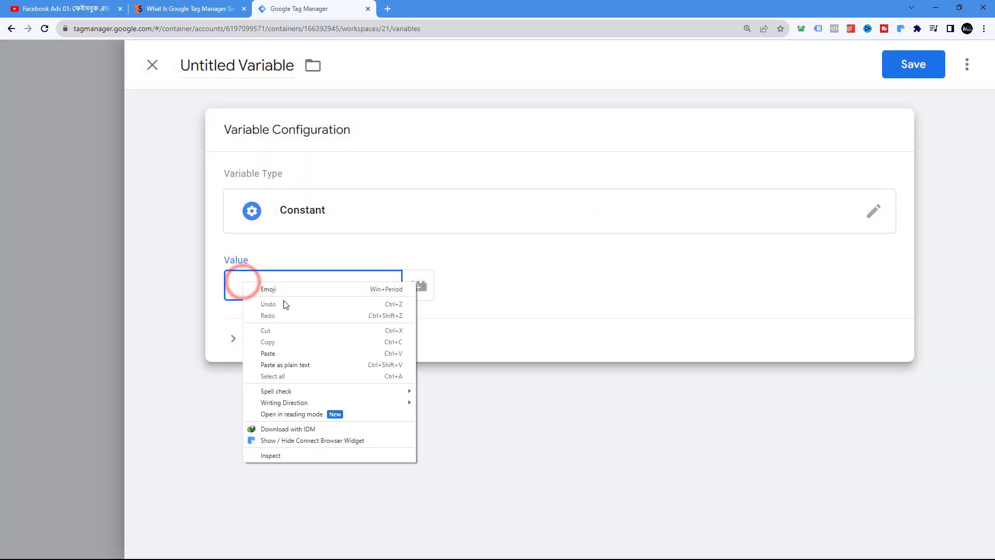
pyautogui.click(284, 353)
pyautogui.click(247, 286)
pyautogui.doubleClick(247, 286)
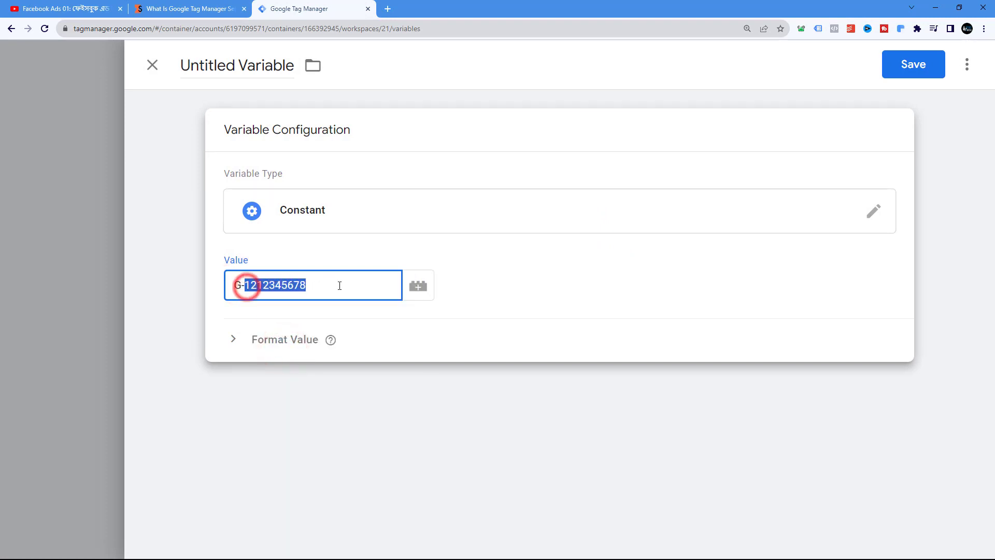
pyautogui.click(251, 285)
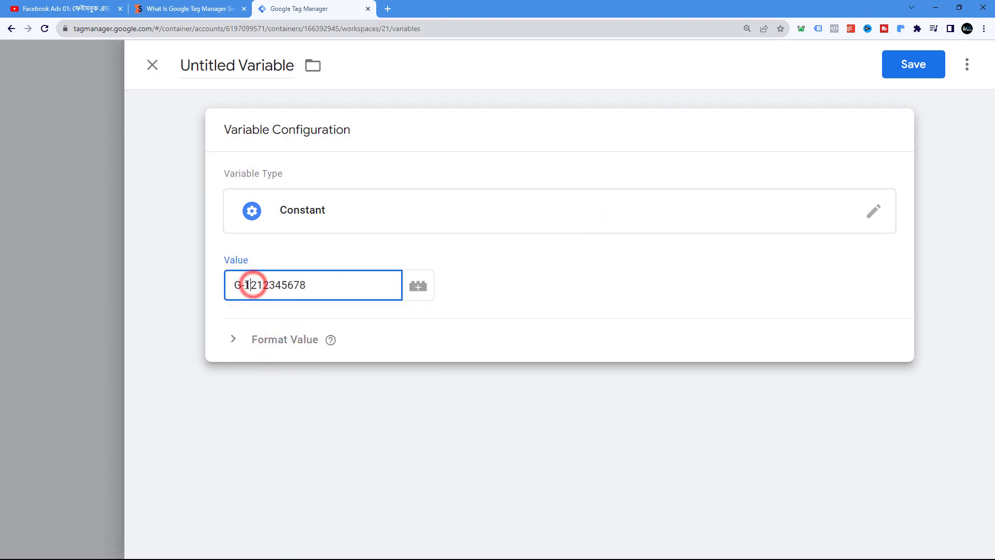
pyautogui.moveTo(246, 286); pyautogui.dragTo(313, 287)
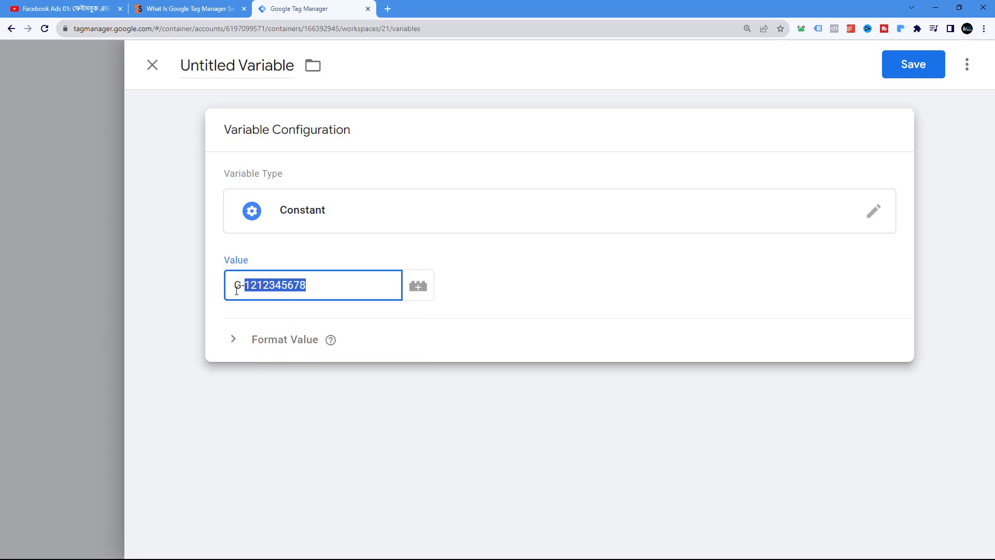
pyautogui.click(242, 287)
pyautogui.moveTo(245, 285); pyautogui.dragTo(323, 285)
# Name the constant variable "GA4 - Measurement ID" and save it
pyautogui.tripleClick(242, 66)
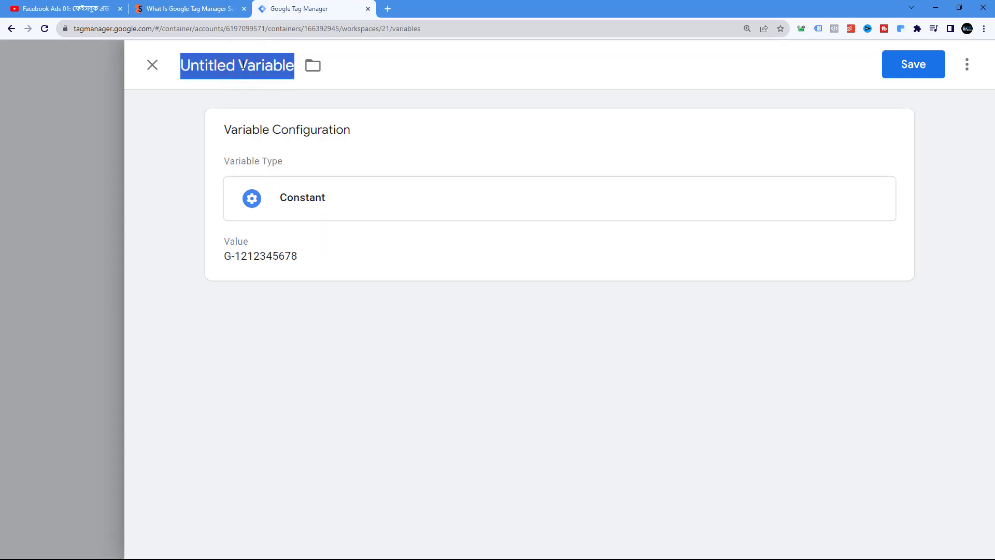
pyautogui.write('GA4 - Me')
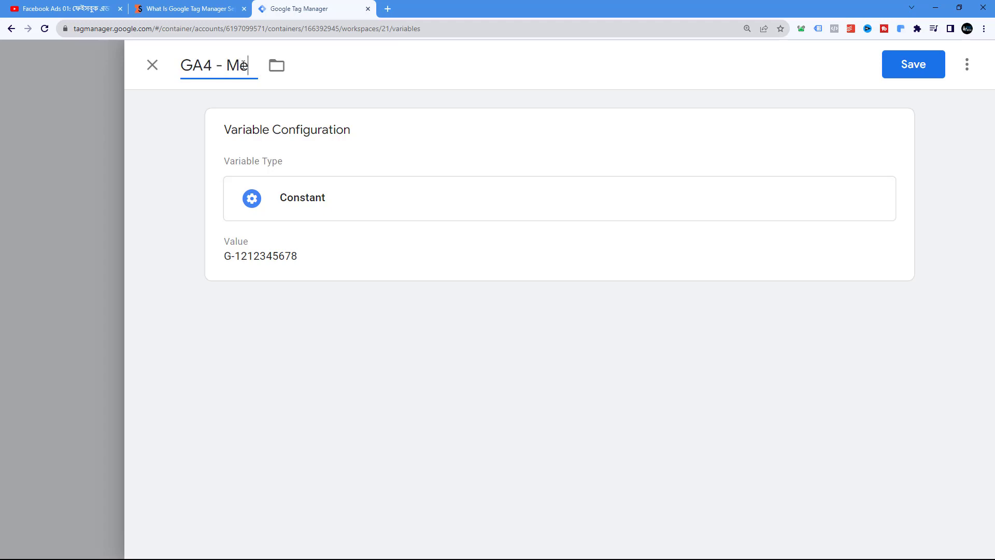
pyautogui.write('asurement')
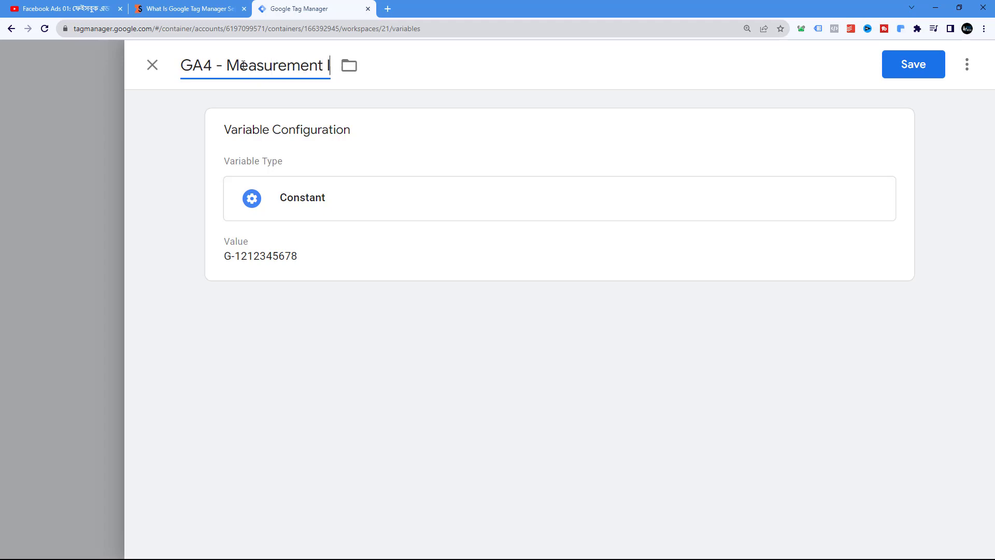
pyautogui.click(908, 66)
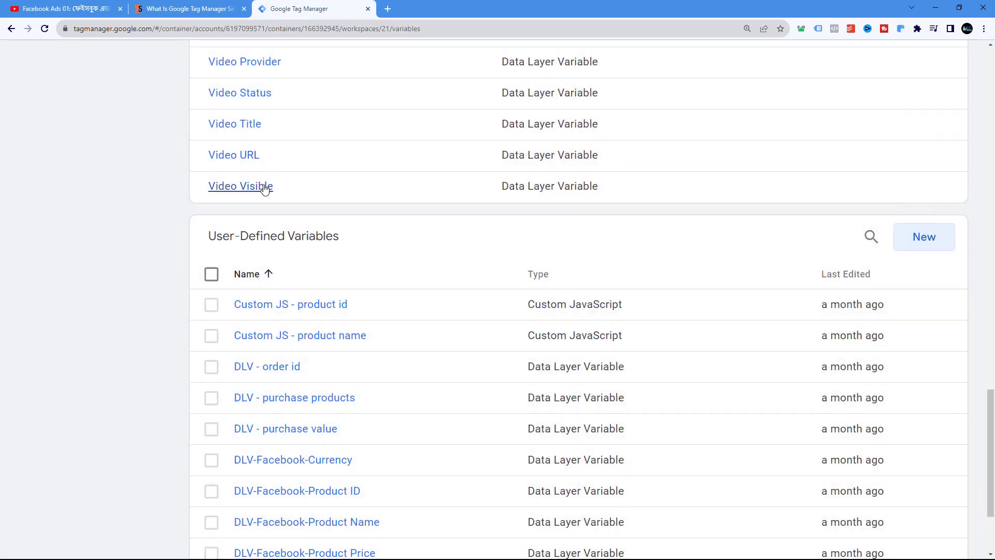
# Return to the container's tag list and open the GA4 - Base Code (Tag) tag for editing
pyautogui.scroll(10, 378, 301)
pyautogui.scroll(10, 361, 321)
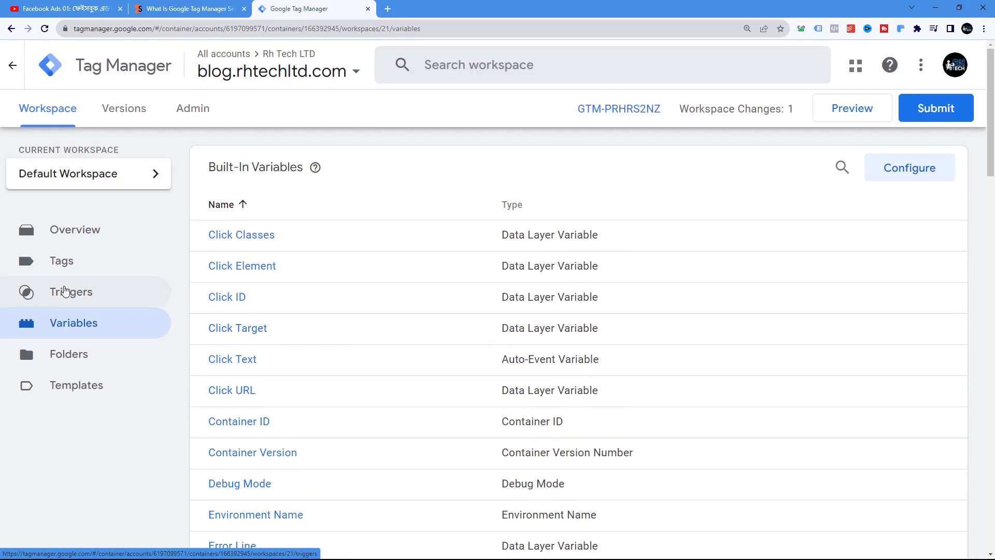
pyautogui.click(62, 261)
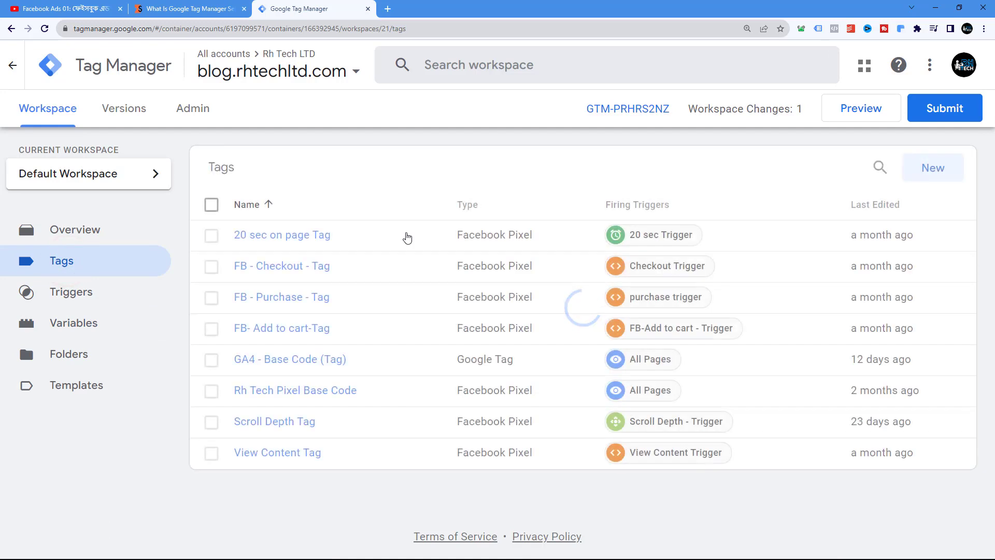
pyautogui.click(279, 359)
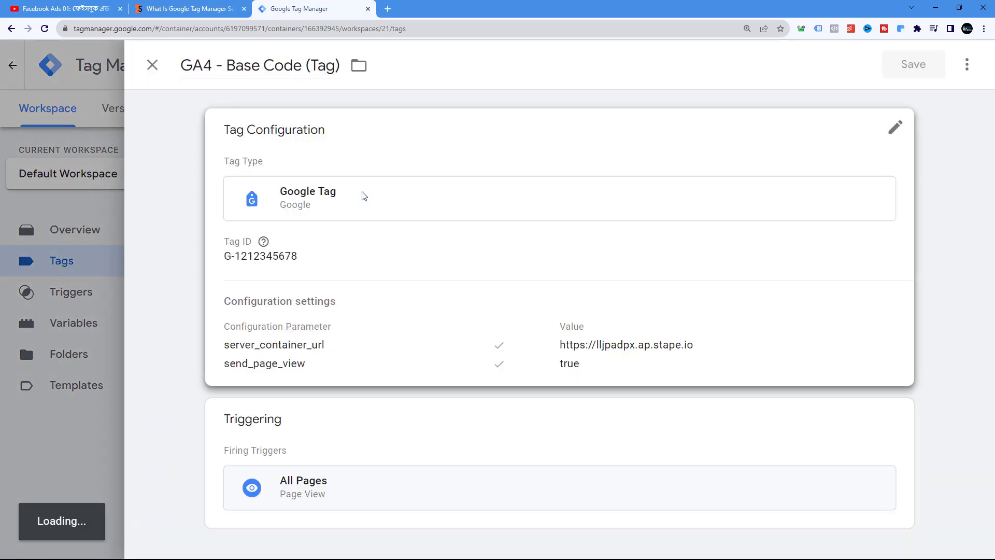
pyautogui.click(310, 258)
pyautogui.moveTo(310, 285); pyautogui.dragTo(178, 291)
pyautogui.click(302, 260)
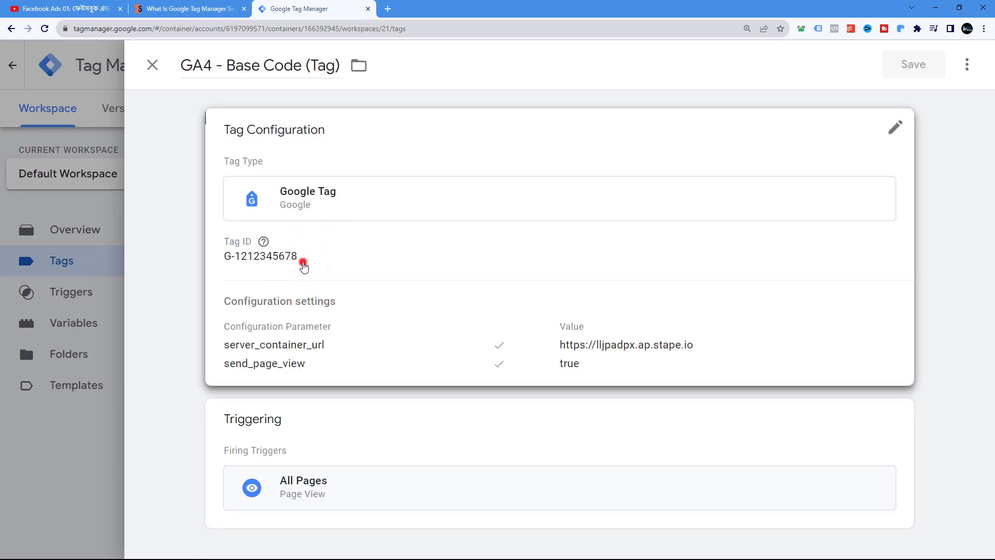
# Replace the hard-coded Tag ID with the {{GA4 - Measurement ID}} variable and save the tag
pyautogui.click(318, 291)
pyautogui.press('BackSpace')
pyautogui.press('BackSpace')
pyautogui.press('BackSpace')
pyautogui.press('BackSpace')
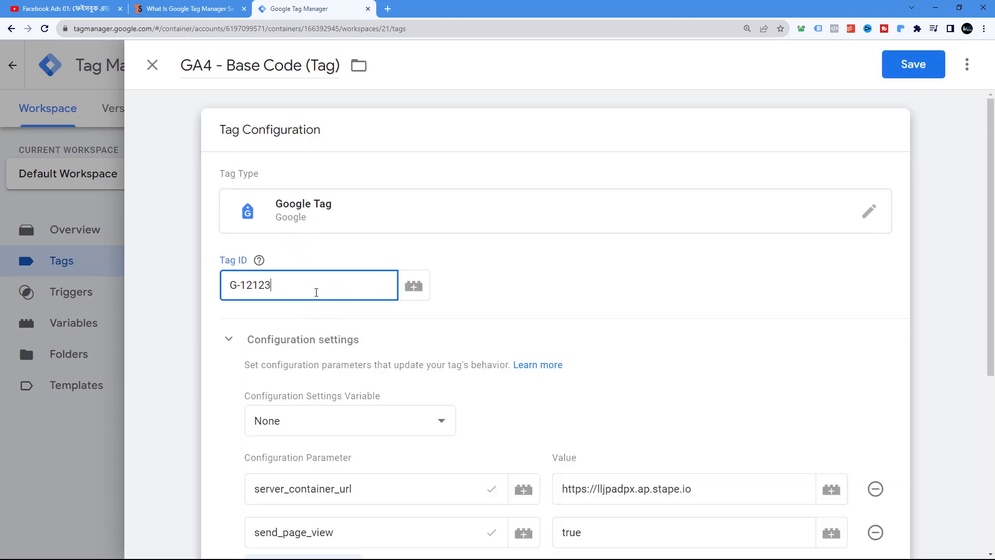
pyautogui.click(424, 289)
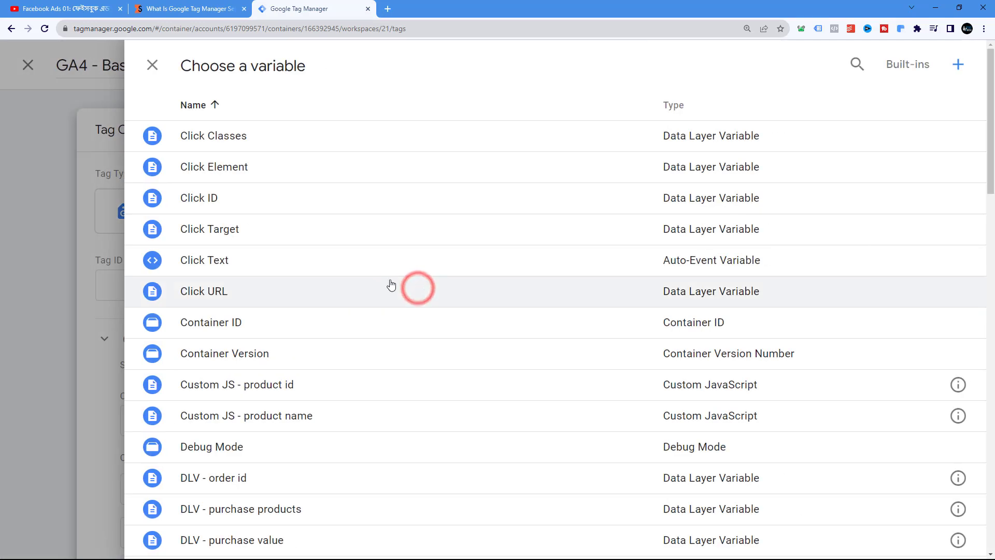
pyautogui.scroll(-5, 342, 288)
pyautogui.scroll(-15, 347, 293)
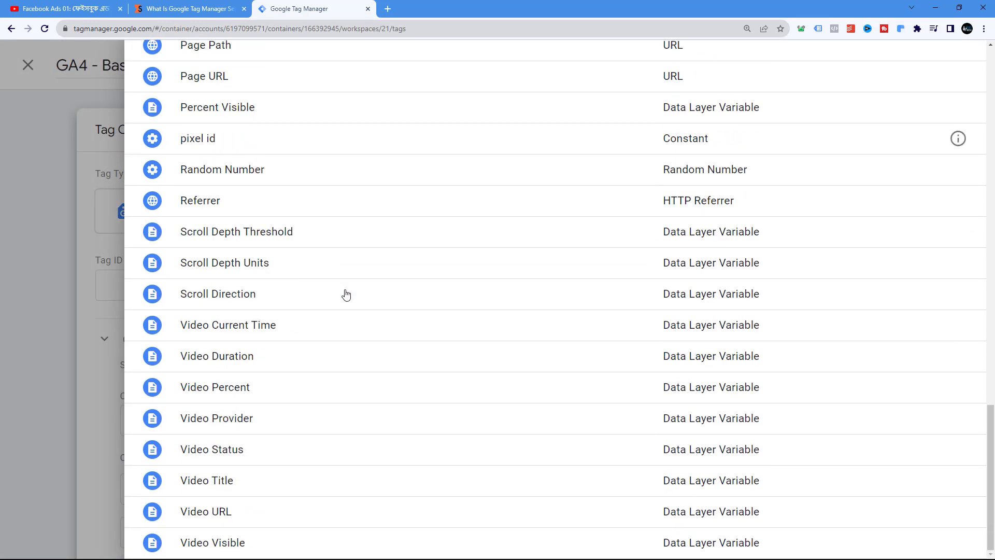
pyautogui.scroll(5, 218, 507)
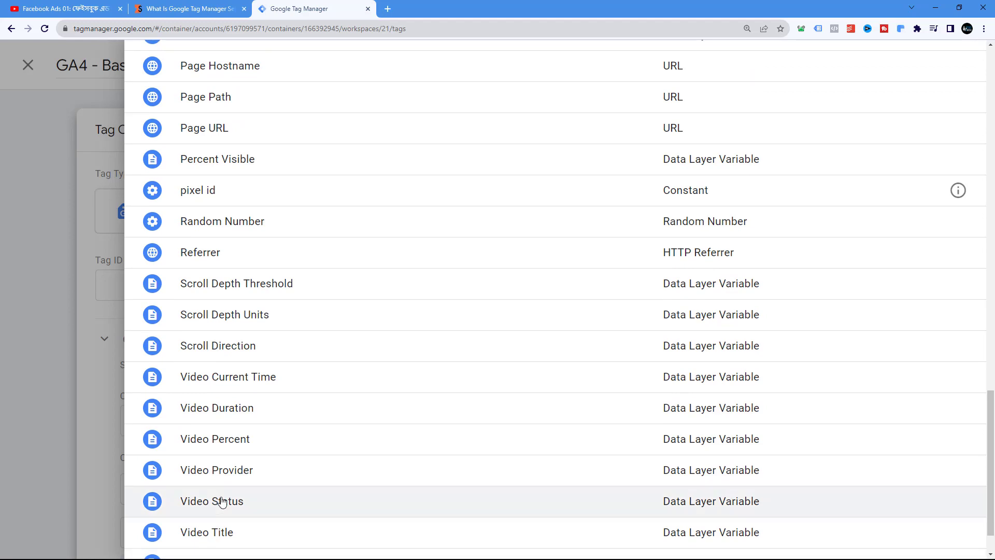
pyautogui.scroll(10, 222, 502)
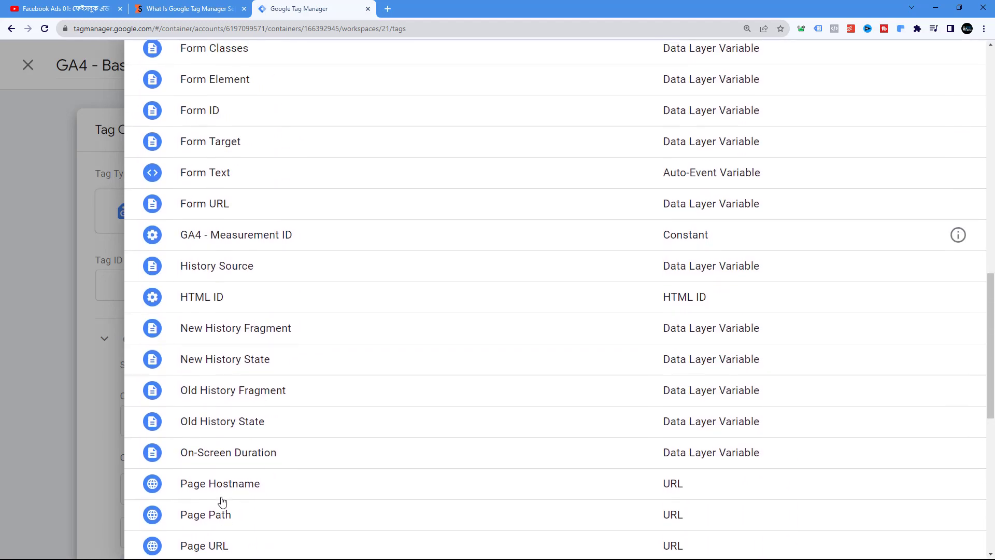
pyautogui.click(232, 442)
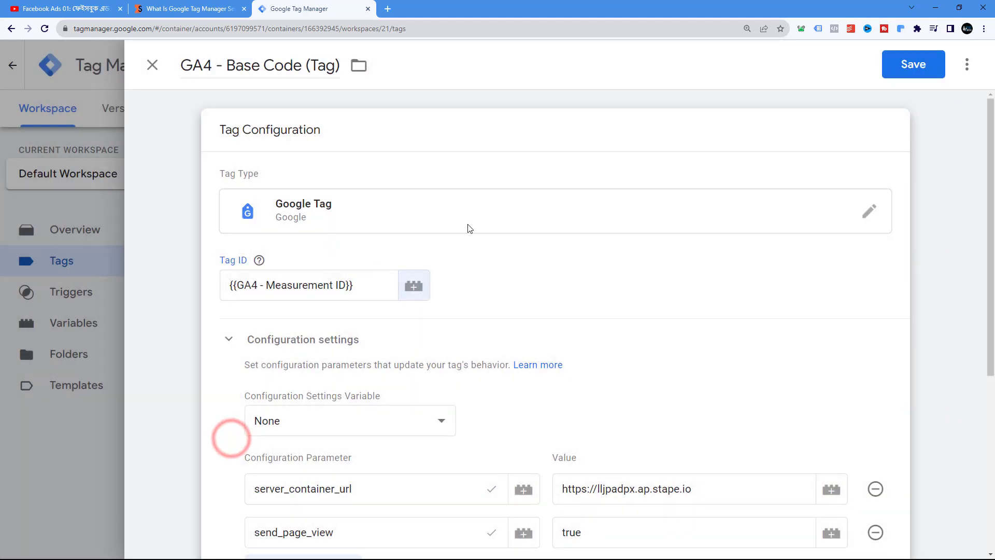
pyautogui.click(933, 72)
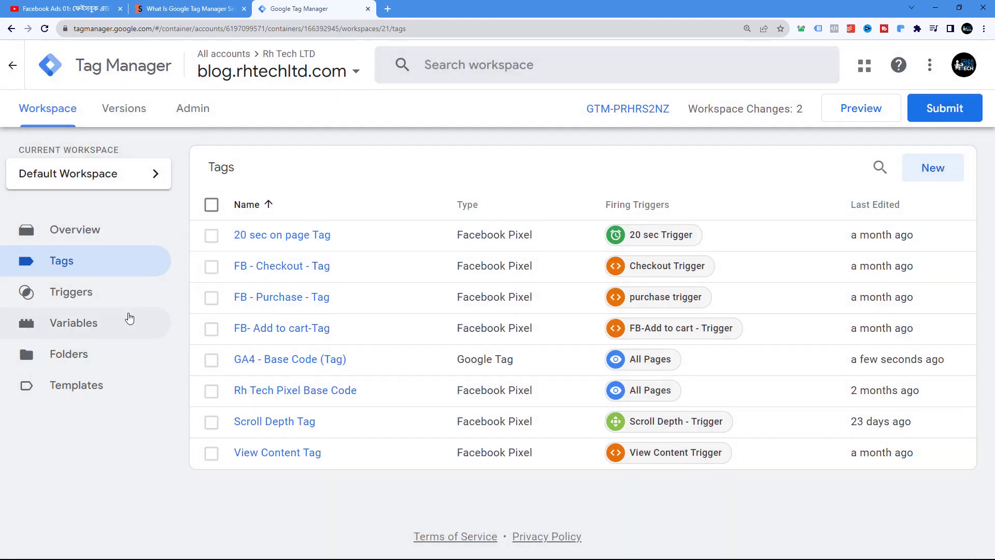
# Create a new tag of the type Google Analytics: GA4 Event in the container
pyautogui.click(72, 264)
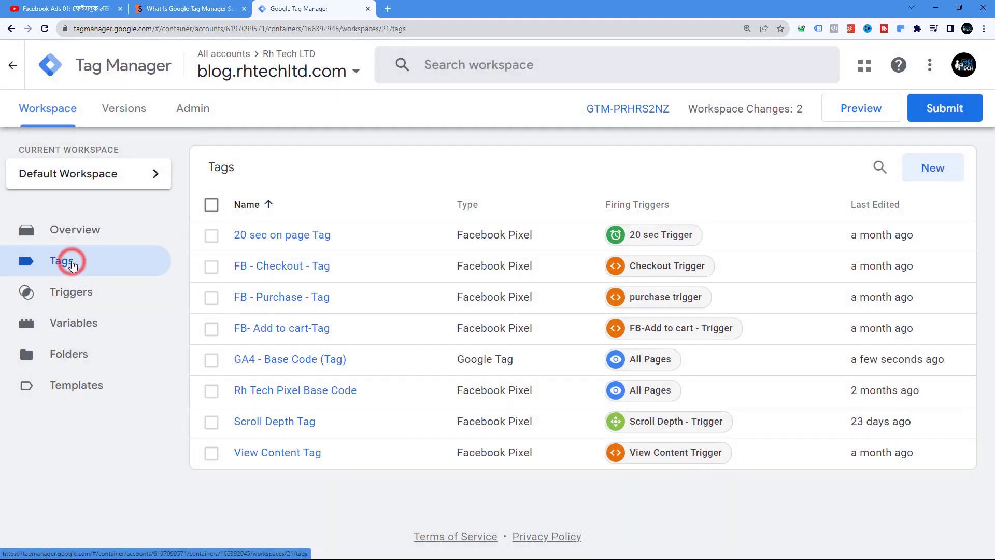
pyautogui.click(936, 169)
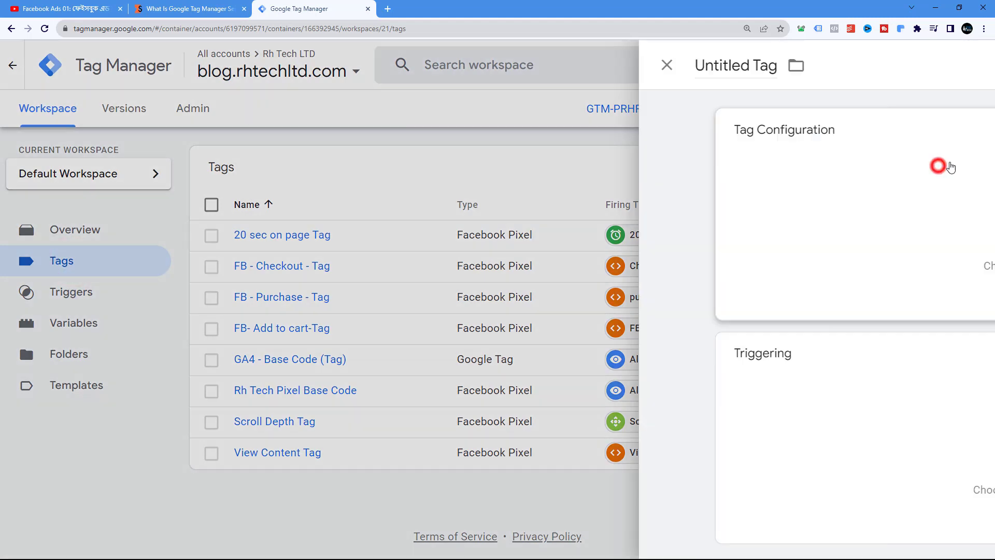
pyautogui.click(265, 138)
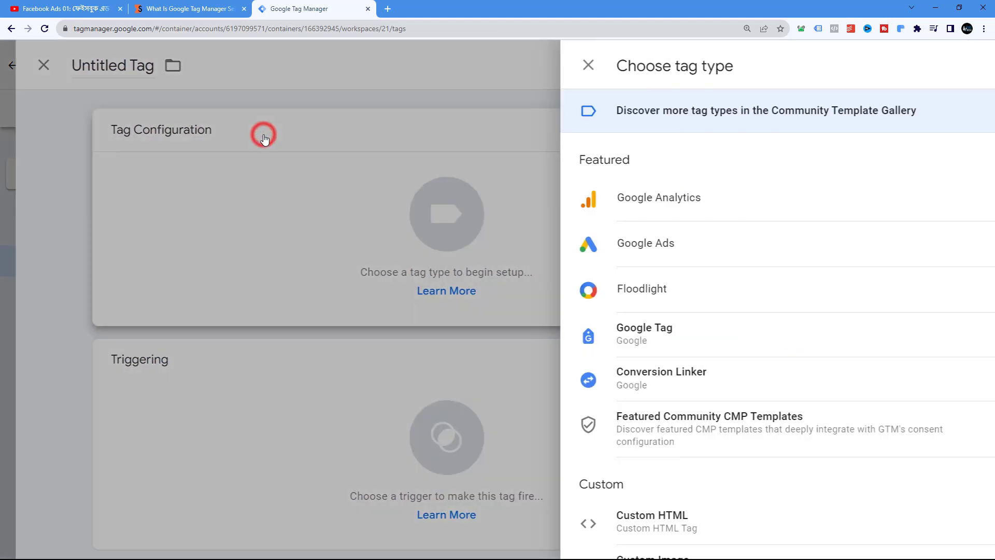
pyautogui.click(604, 206)
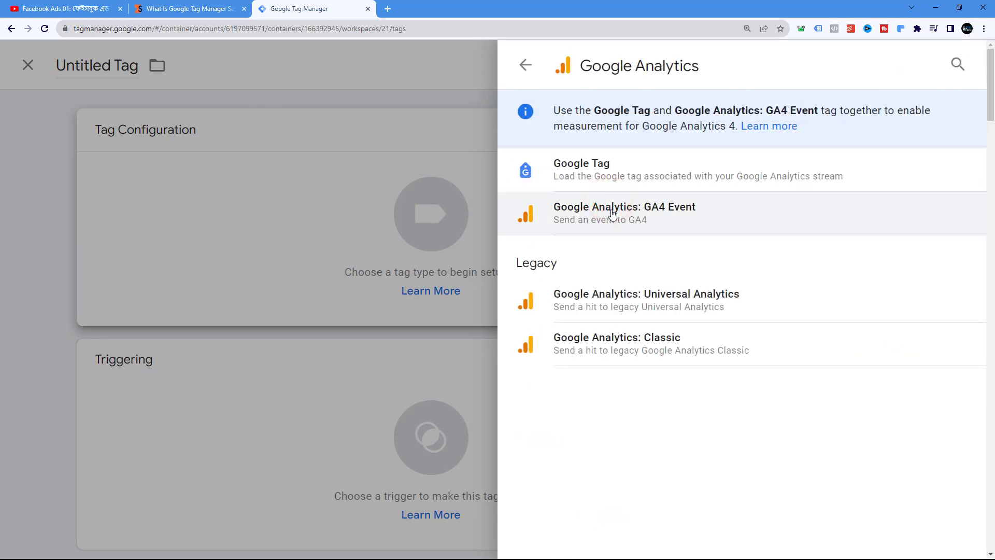
pyautogui.click(652, 212)
# Set the new event tag's Measurement ID to the {{GA4 - Measurement ID}} variable
pyautogui.click(250, 280)
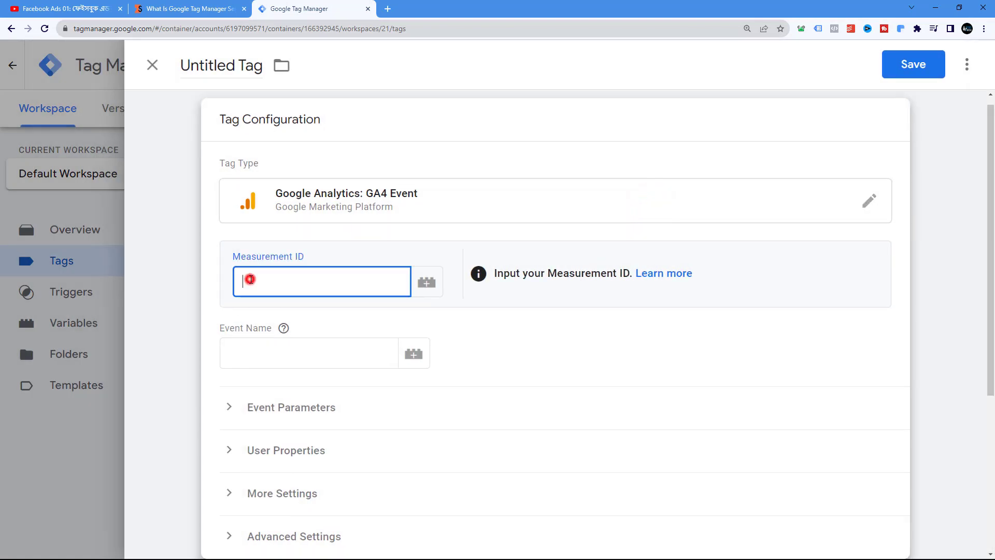
pyautogui.scroll(-9, 318, 280)
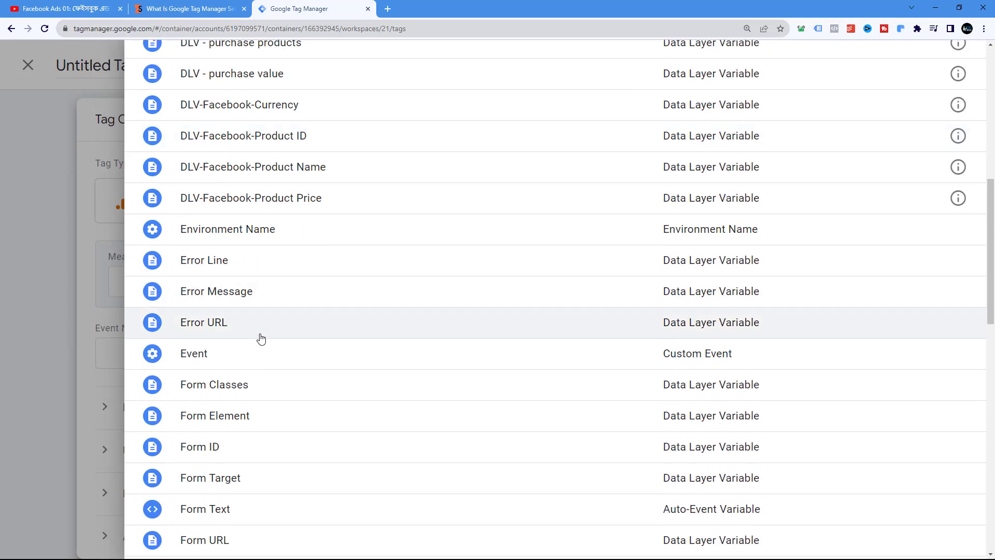
pyautogui.scroll(-4, 259, 338)
pyautogui.click(264, 362)
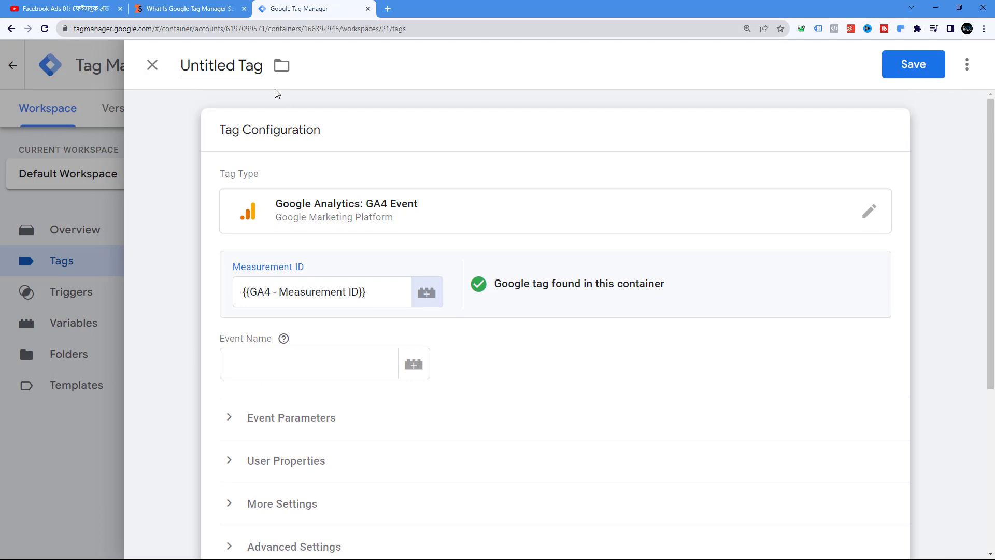
# Set the GA4 event tag's event name to view_item
pyautogui.scroll(-2, 280, 338)
pyautogui.click(257, 257)
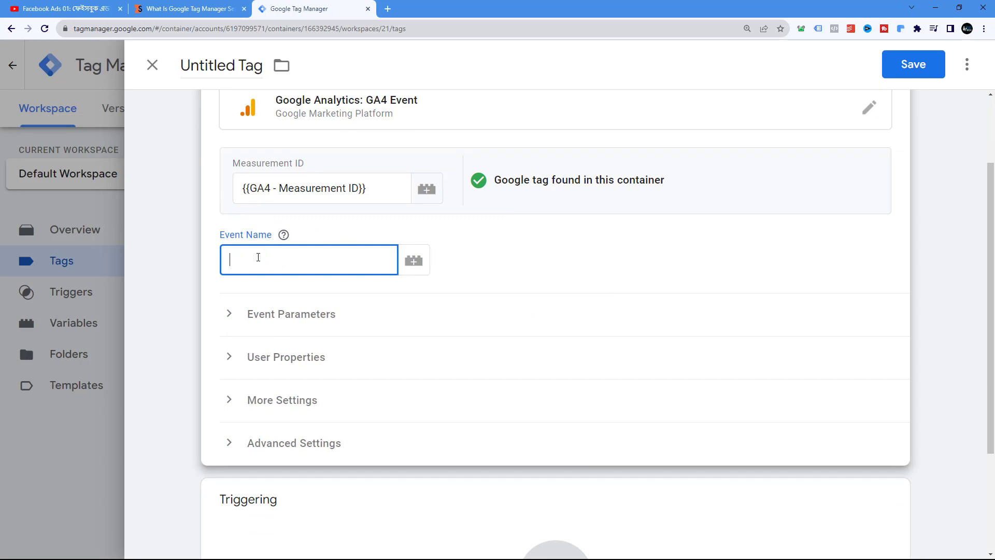
pyautogui.click(230, 255)
pyautogui.click(236, 259)
pyautogui.press('BackSpace')
pyautogui.write('view_item')
# Expand the tag's Event Parameters section and add a parameter row
pyautogui.scroll(-2, 321, 242)
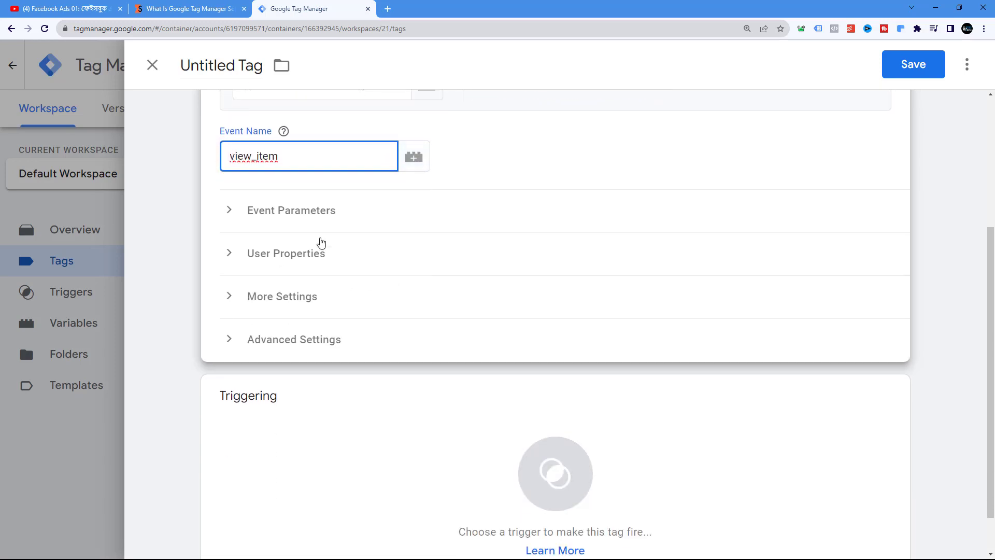
pyautogui.click(280, 213)
pyautogui.scroll(-2, 311, 223)
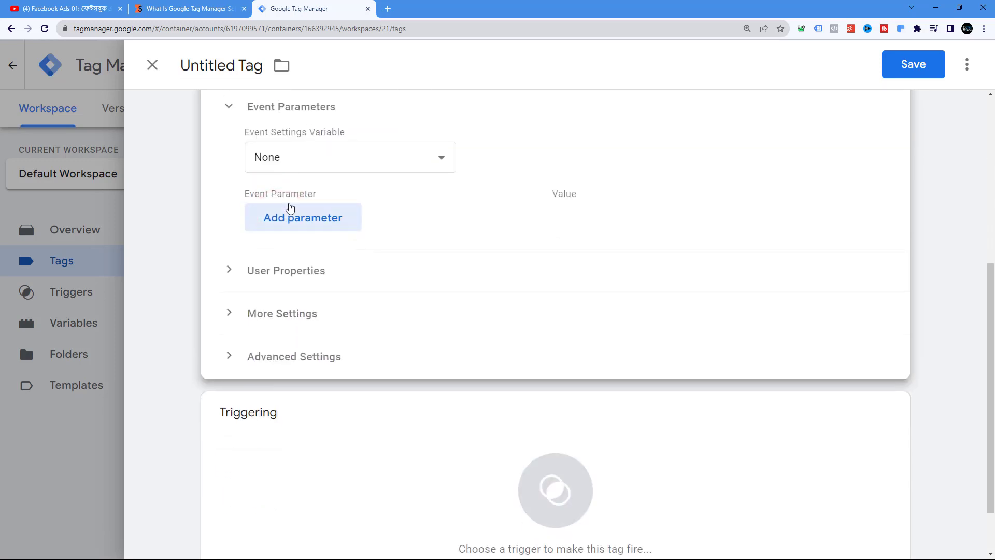
pyautogui.click(300, 222)
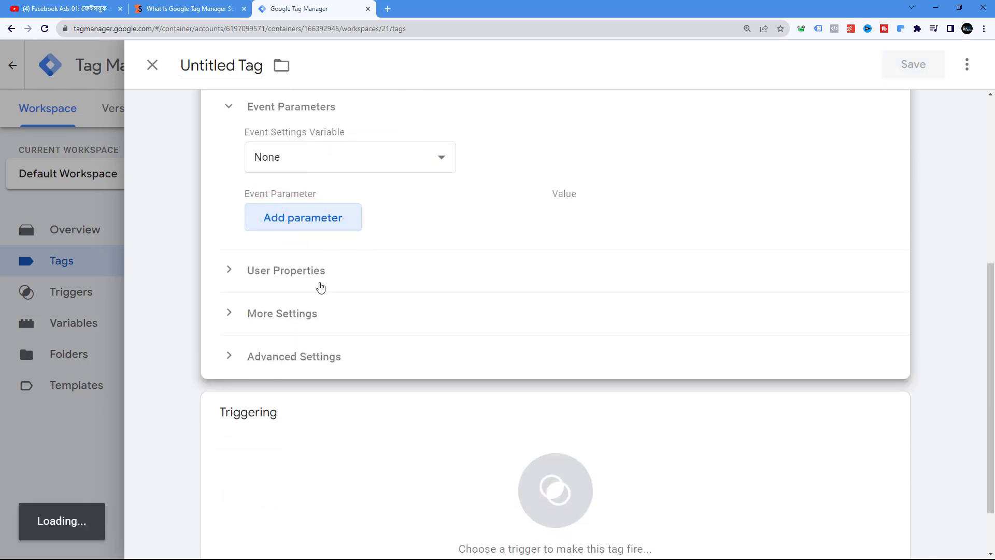
# Search Google in a new tab for "Conversions API for Server-Side Google Tag Manager (GTM)" and open the Meta for Developers guide
pyautogui.click(390, 12)
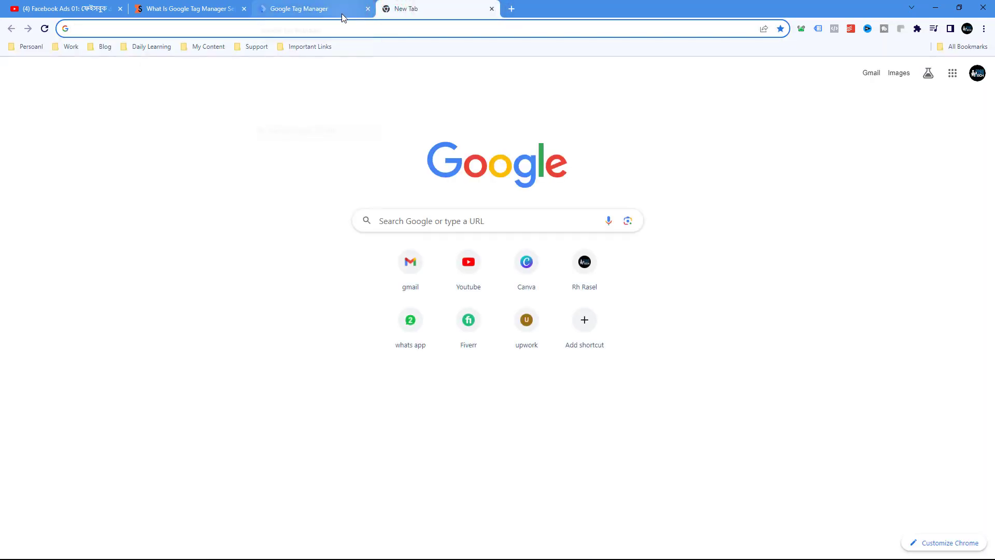
pyautogui.write('conver')
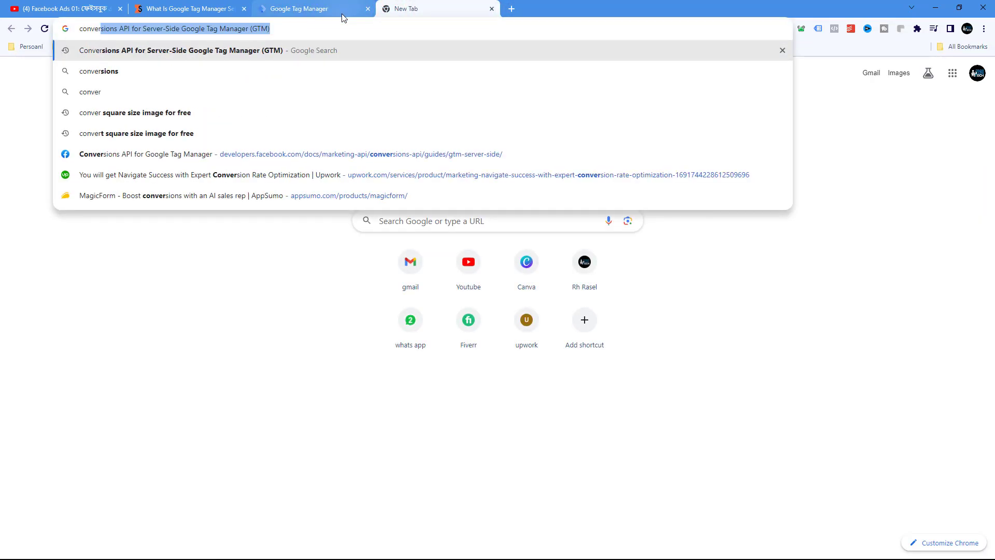
pyautogui.press('Return')
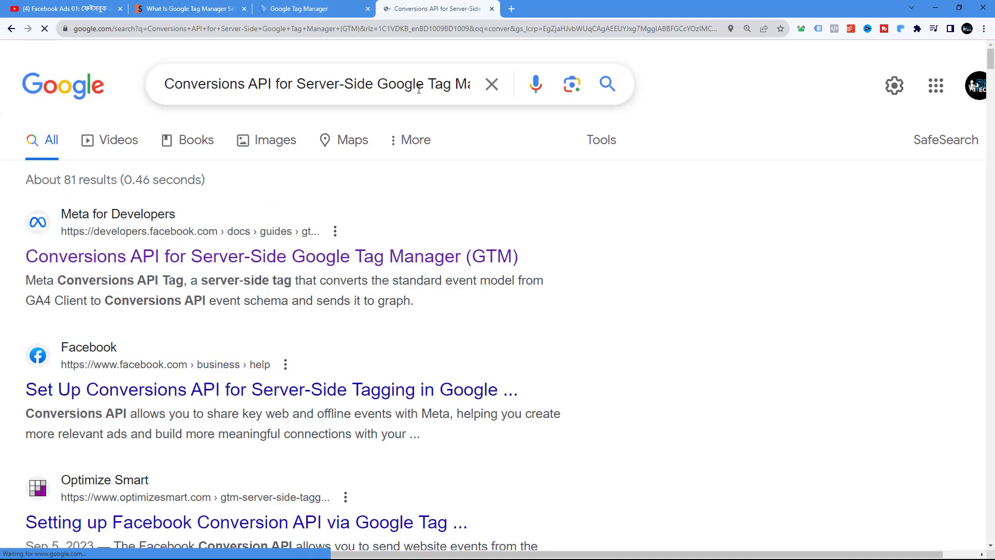
pyautogui.scroll(-1, 360, 171)
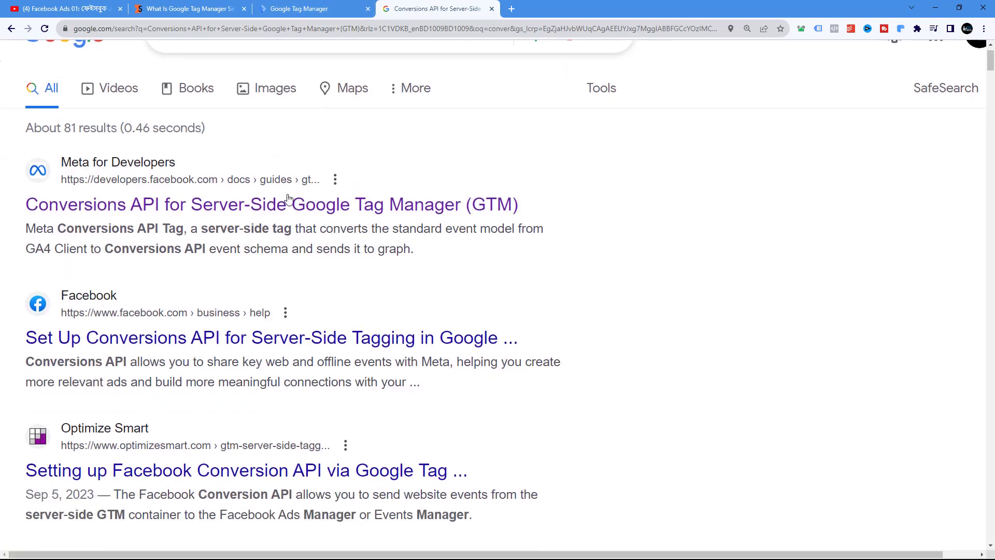
pyautogui.click(176, 205)
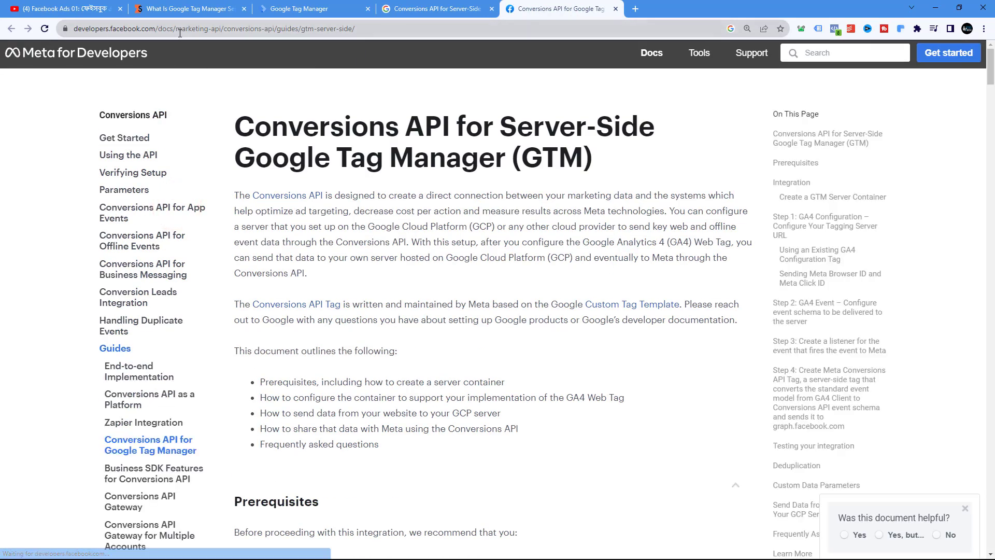
# Examine the Meta guide down to its table mapping Meta events to GA4 event names and the event parameter instructions
pyautogui.click(178, 28)
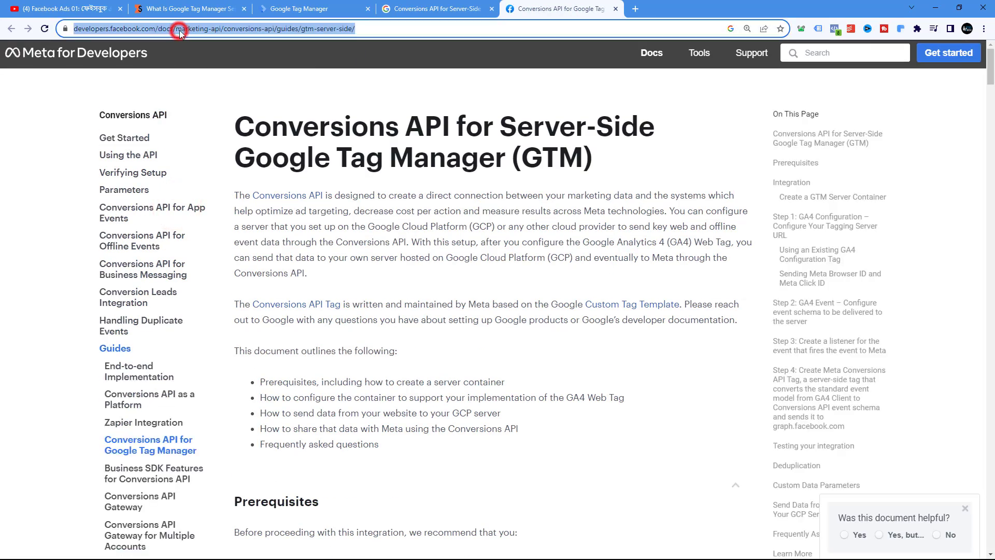
pyautogui.moveTo(239, 126); pyautogui.dragTo(600, 153)
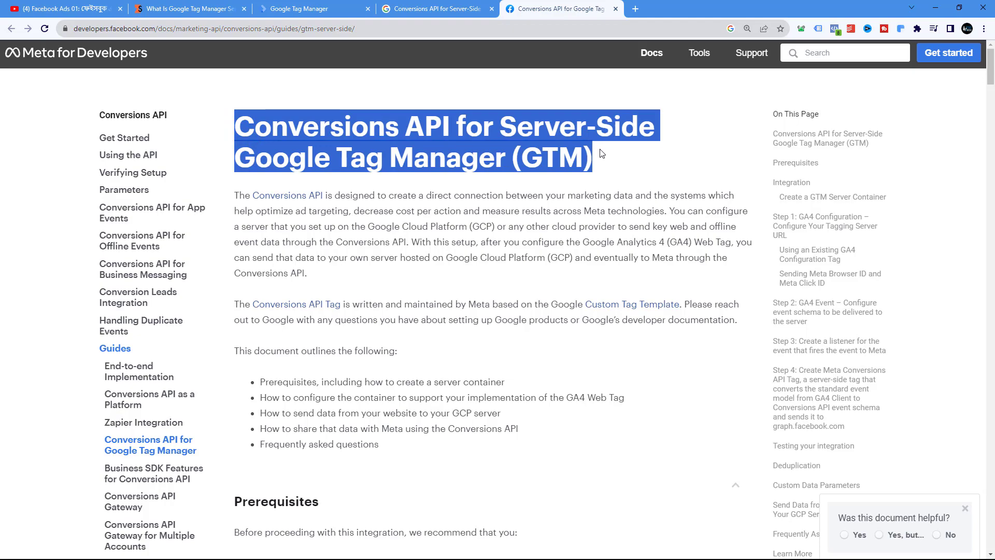
pyautogui.scroll(-20, 562, 249)
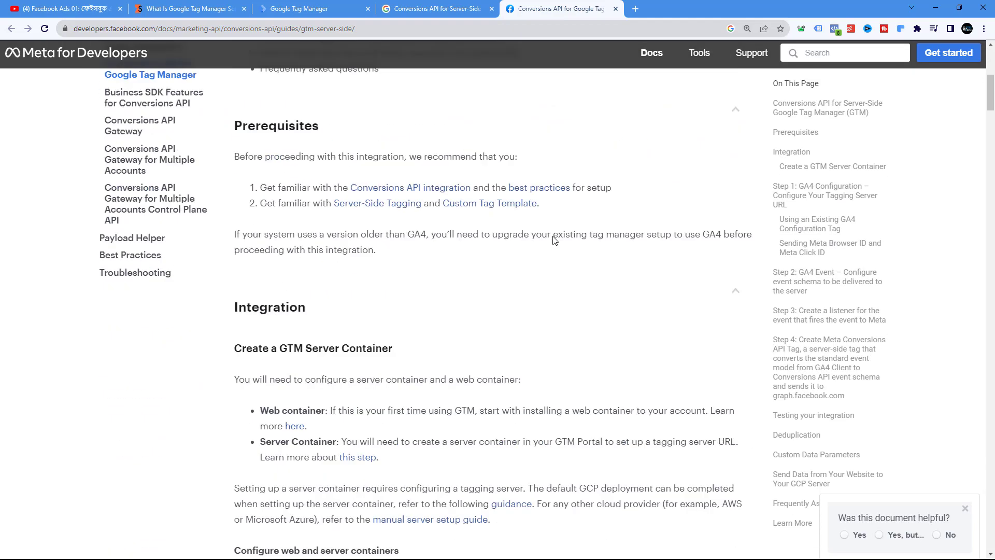
pyautogui.scroll(-15, 562, 259)
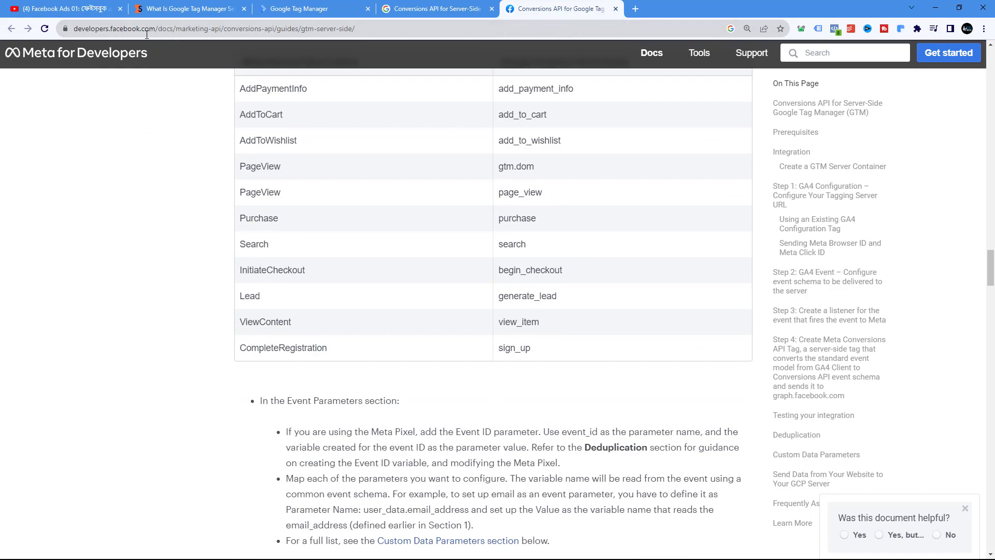
# Examine the Meta guide's custom data table mapping Meta parameter names to GA4 parameter names, and return to the tag's event parameters
pyautogui.moveTo(115, 30); pyautogui.dragTo(200, 30)
pyautogui.scroll(-4, 493, 273)
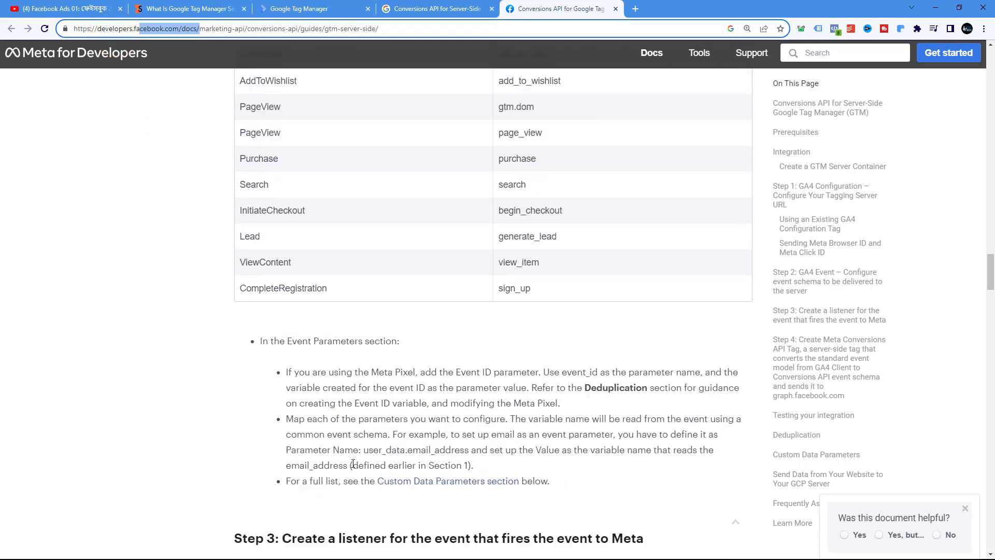
pyautogui.scroll(-20, 378, 449)
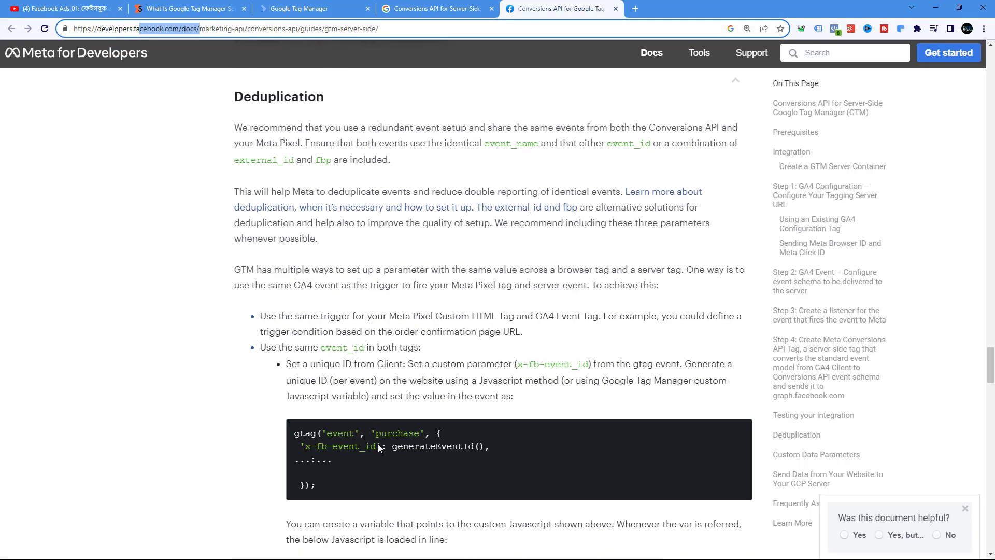
pyautogui.scroll(-9, 380, 447)
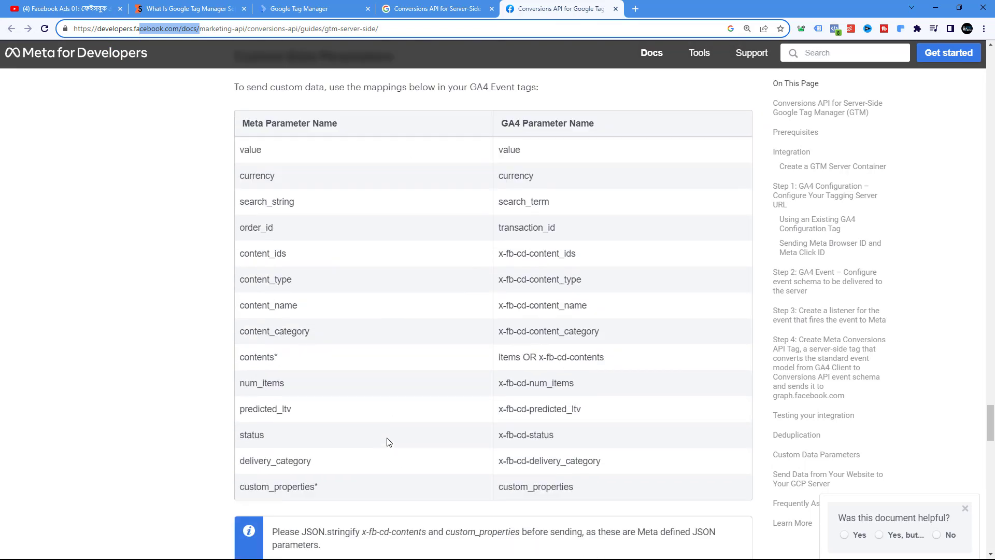
pyautogui.moveTo(241, 124); pyautogui.dragTo(342, 127)
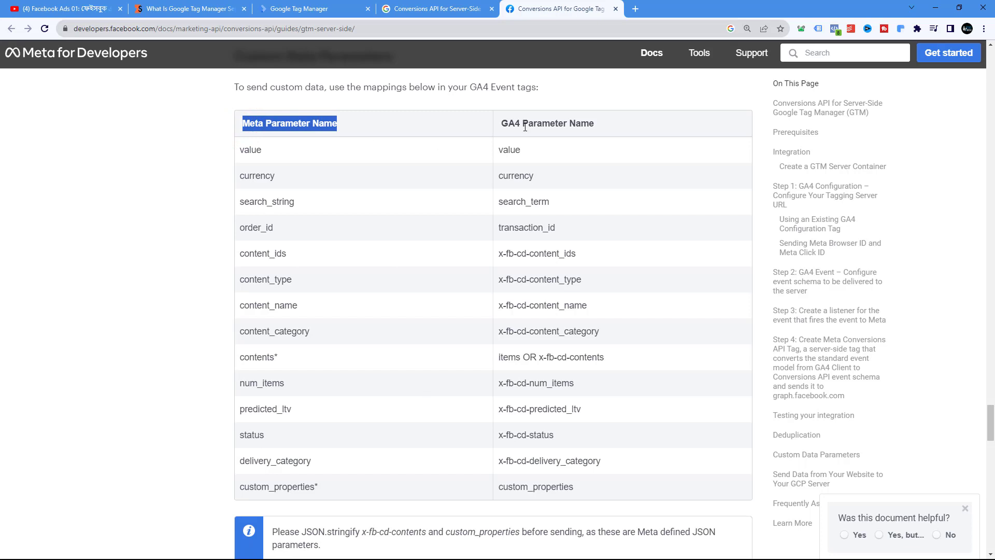
pyautogui.moveTo(507, 120); pyautogui.dragTo(629, 124)
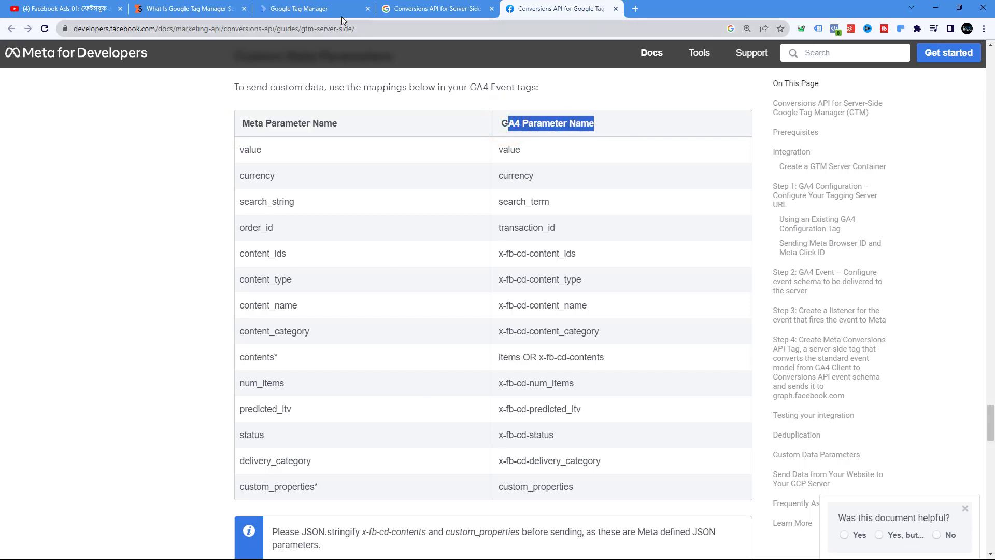
pyautogui.click(317, 10)
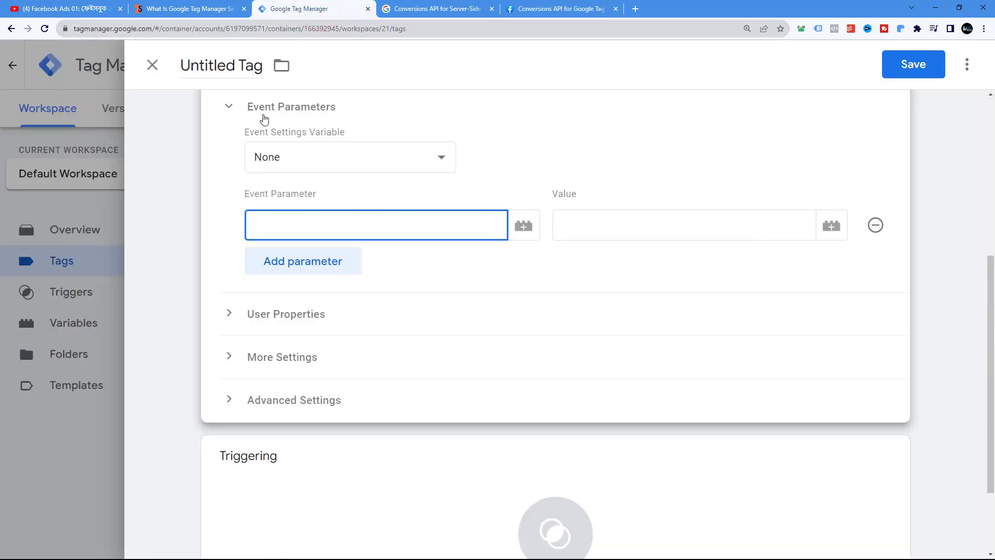
pyautogui.click(541, 9)
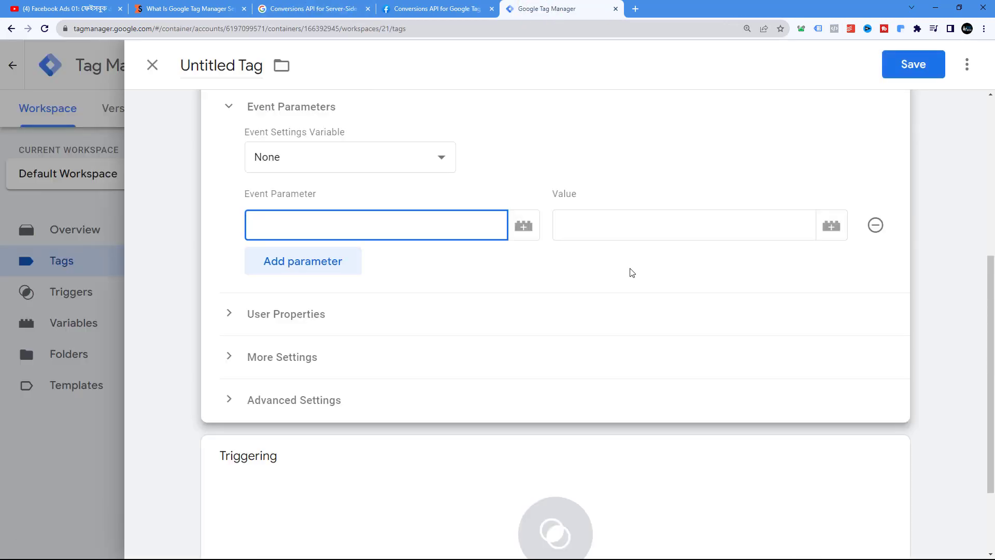
# Copy x-fb-cd-content_ids from the Meta guide's parameter table into the name of the tag's first event parameter
pyautogui.click(460, 9)
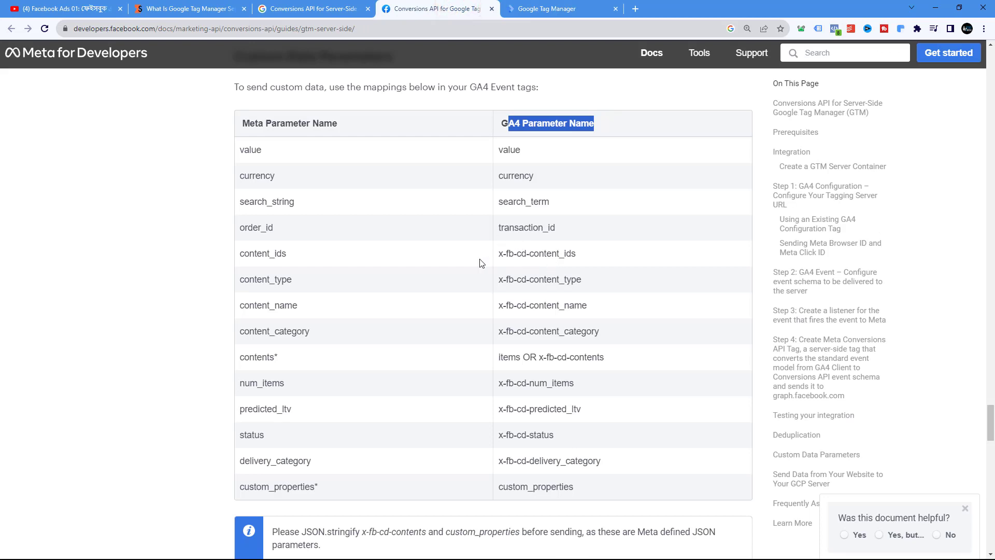
pyautogui.tripleClick(500, 253)
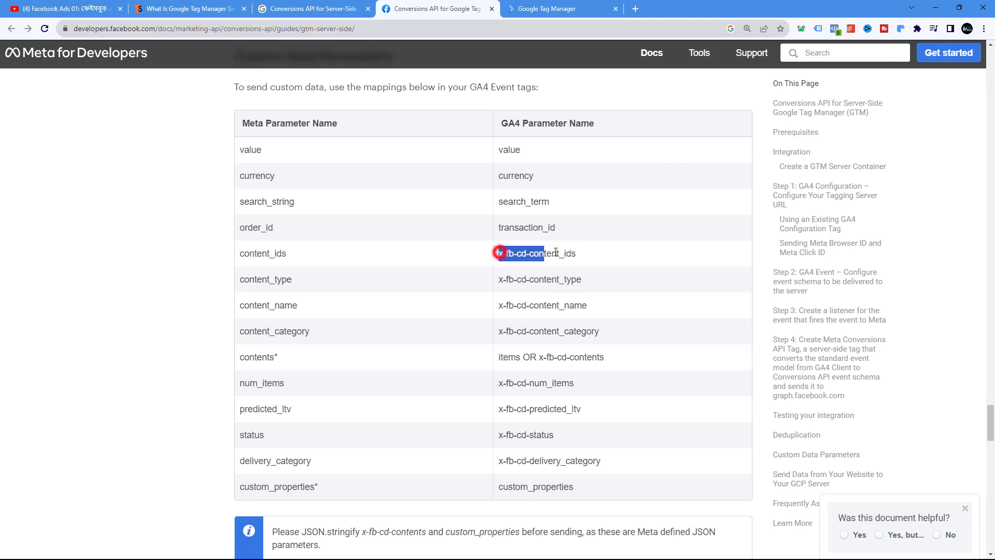
pyautogui.rightClick(542, 257)
pyautogui.click(564, 262)
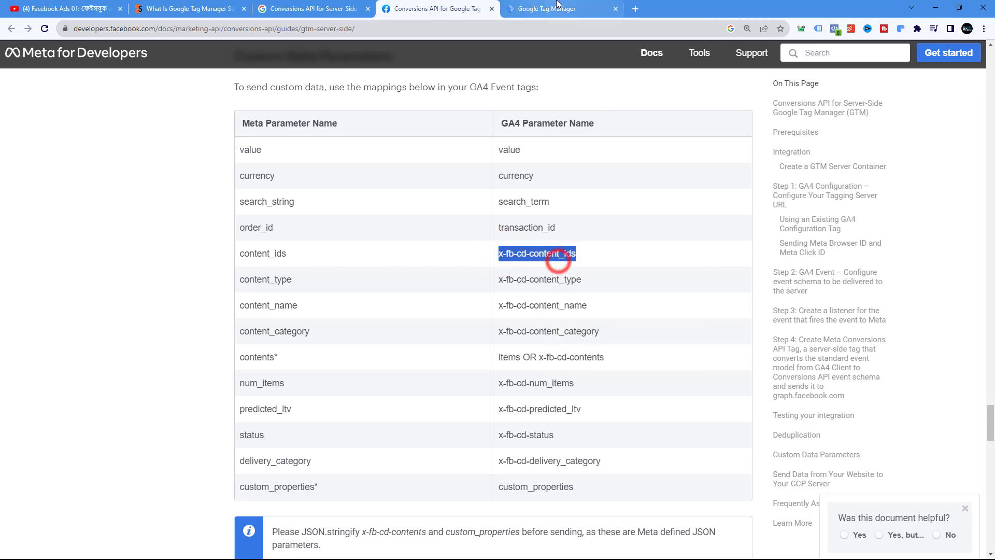
pyautogui.click(547, 8)
pyautogui.rightClick(310, 226)
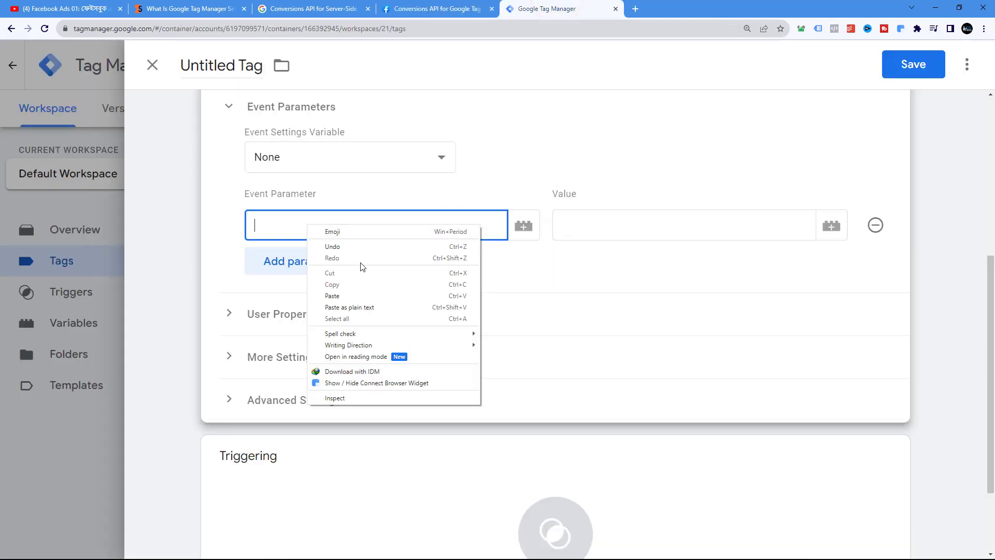
pyautogui.click(343, 296)
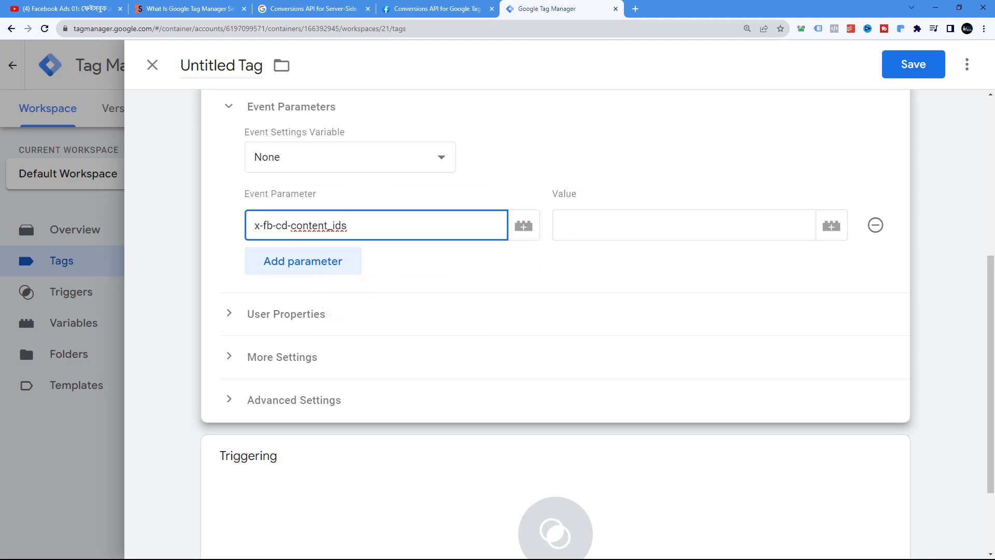
# Set the value of the x-fb-cd-content_ids parameter to the DLV-Facebook-Product ID variable
pyautogui.click(581, 229)
pyautogui.click(831, 226)
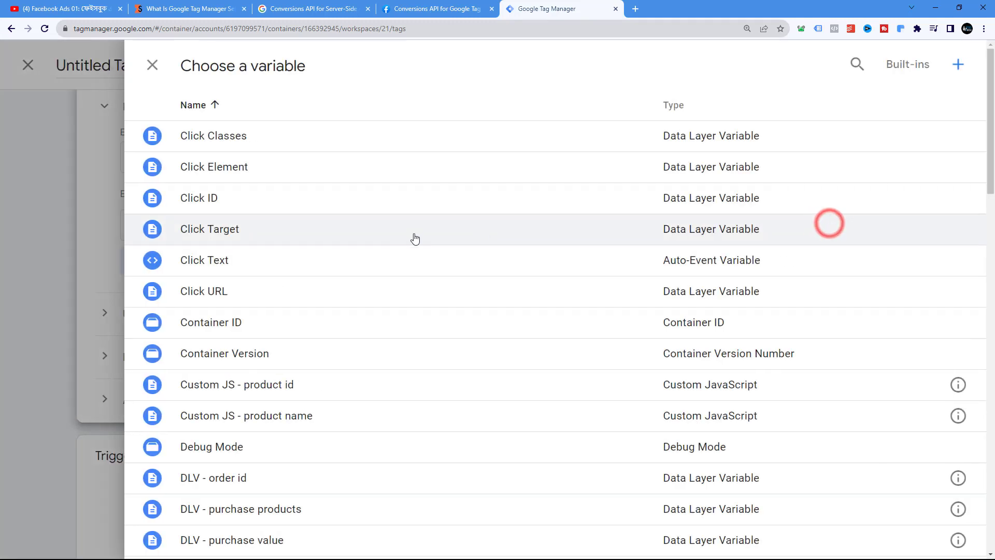
pyautogui.scroll(-5, 409, 270)
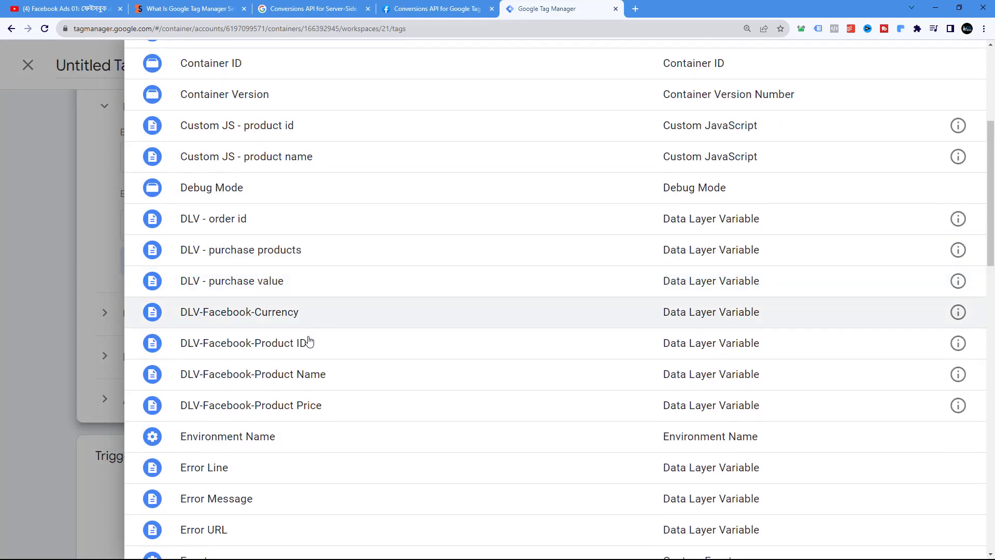
pyautogui.click(227, 346)
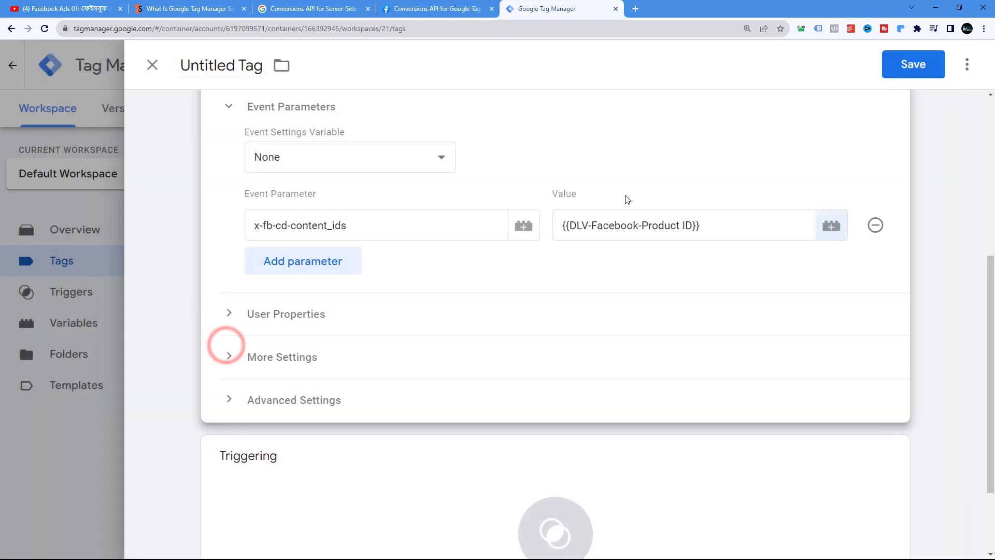
# Add a second event parameter row and try to copy x-fb-cd-content_name from the Meta guide into its name
pyautogui.click(303, 262)
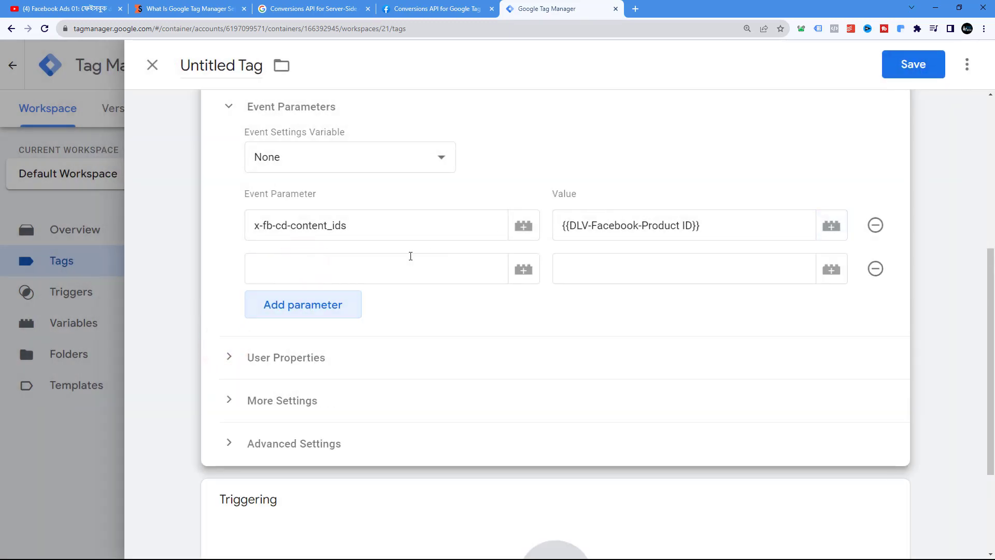
pyautogui.click(427, 16)
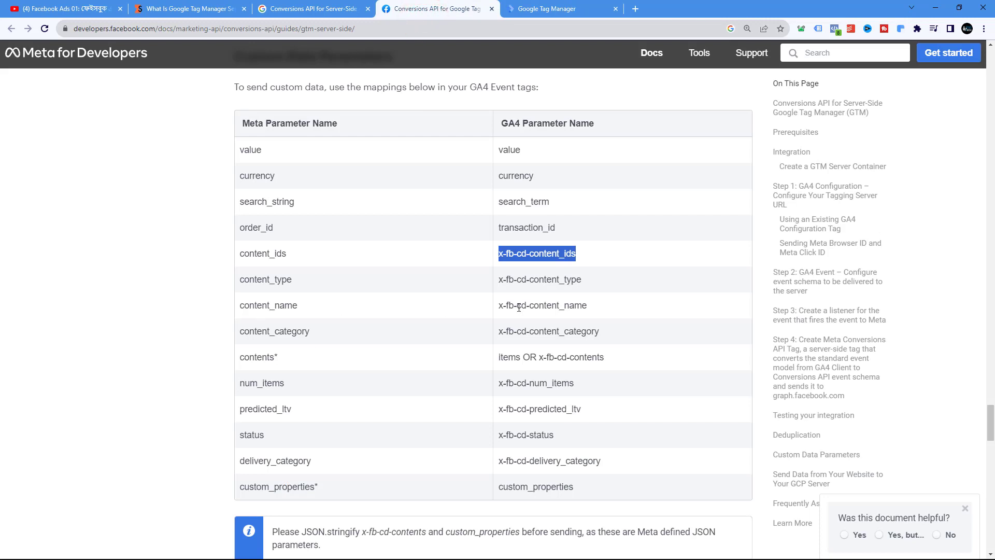
pyautogui.moveTo(499, 307); pyautogui.dragTo(600, 309)
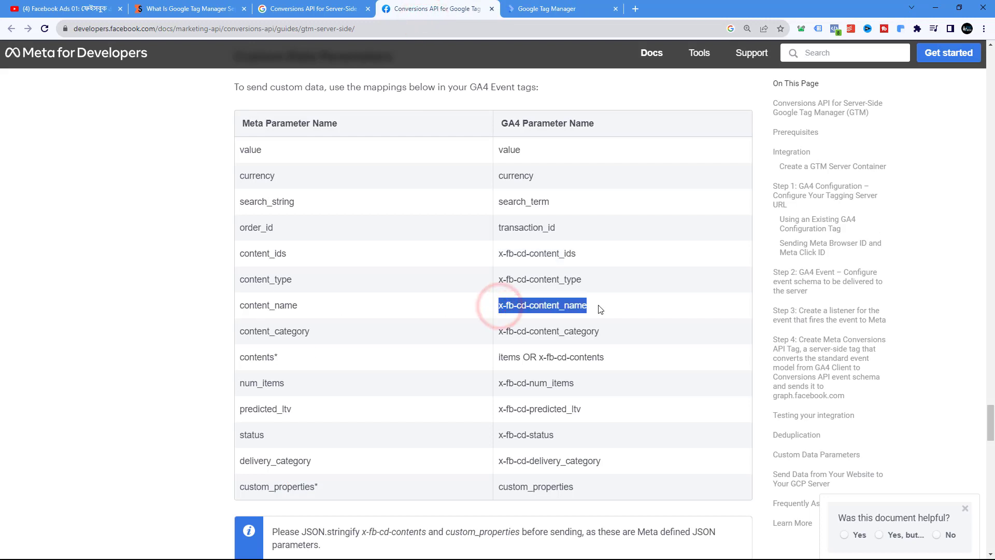
pyautogui.rightClick(570, 308)
pyautogui.click(580, 318)
pyautogui.click(599, 8)
pyautogui.click(287, 270)
pyautogui.rightClick(286, 270)
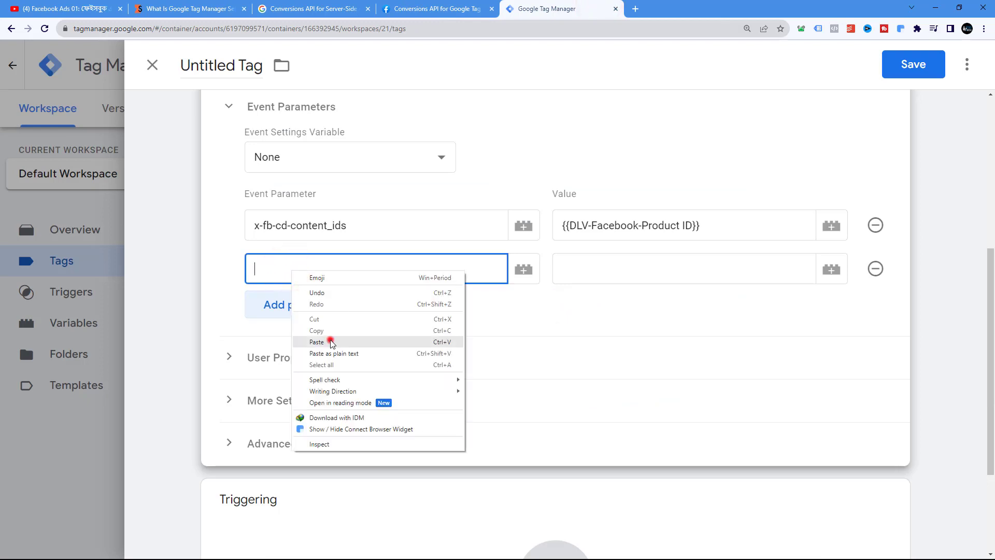
pyautogui.click(330, 340)
# Set the second event parameter's value to the DLV-Facebook-Product Name variable
pyautogui.click(832, 269)
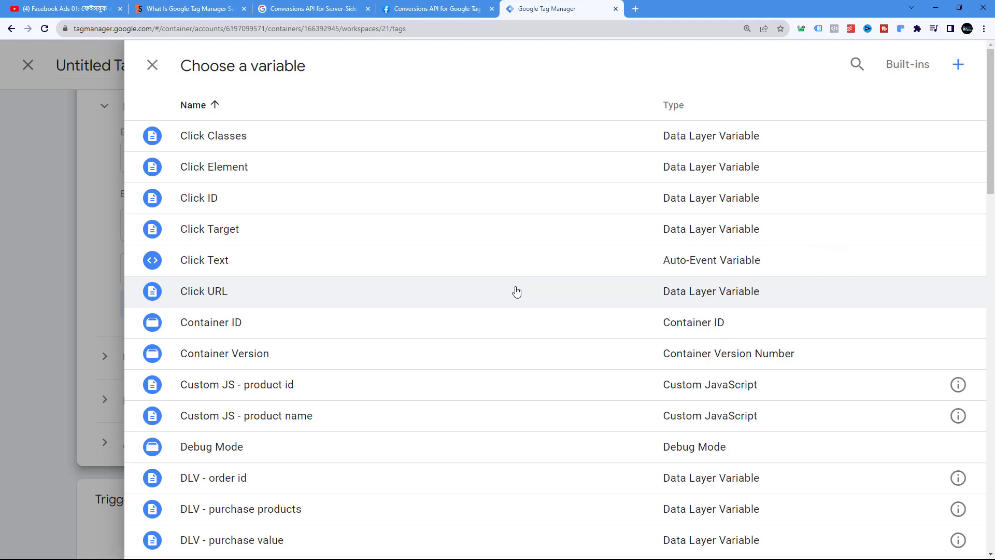
pyautogui.scroll(-6, 376, 309)
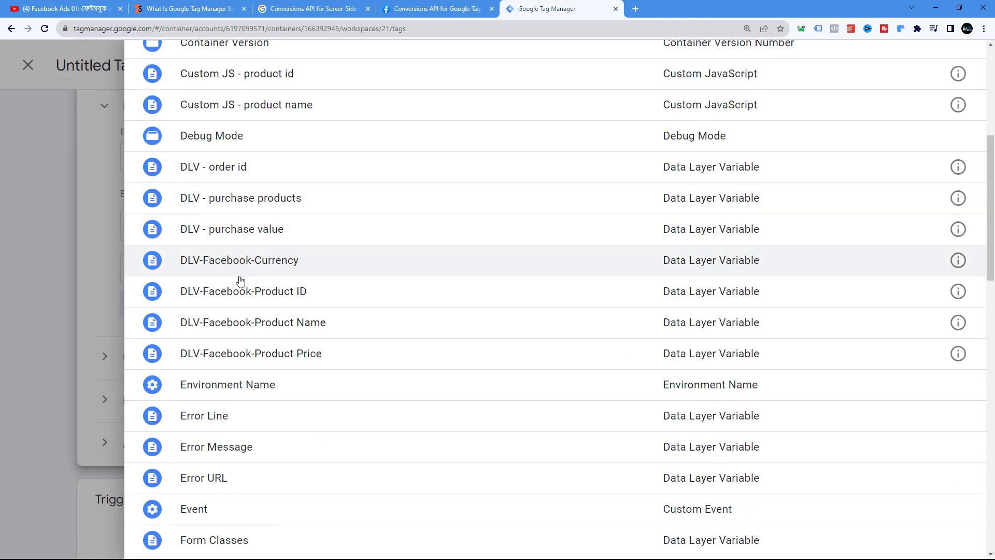
pyautogui.click(276, 317)
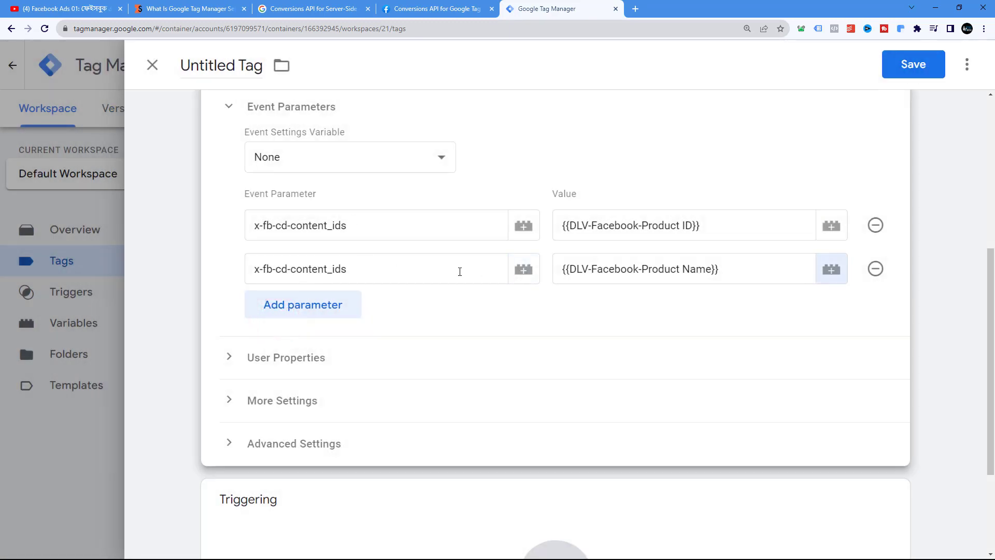
# Replace the second event parameter's name with x-fb-cd-content_name copied from the Meta guide's table
pyautogui.click(438, 9)
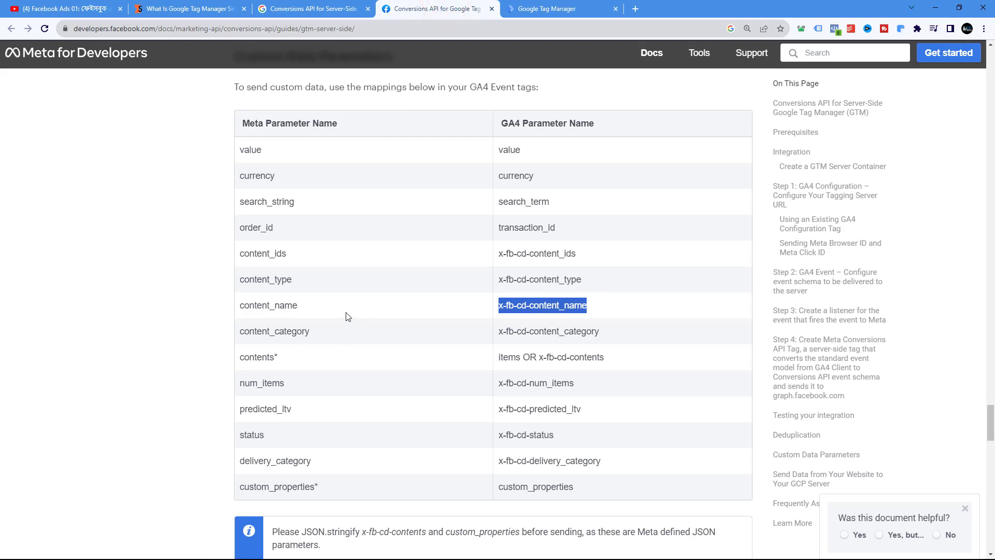
pyautogui.rightClick(577, 304)
pyautogui.click(591, 313)
pyautogui.click(548, 9)
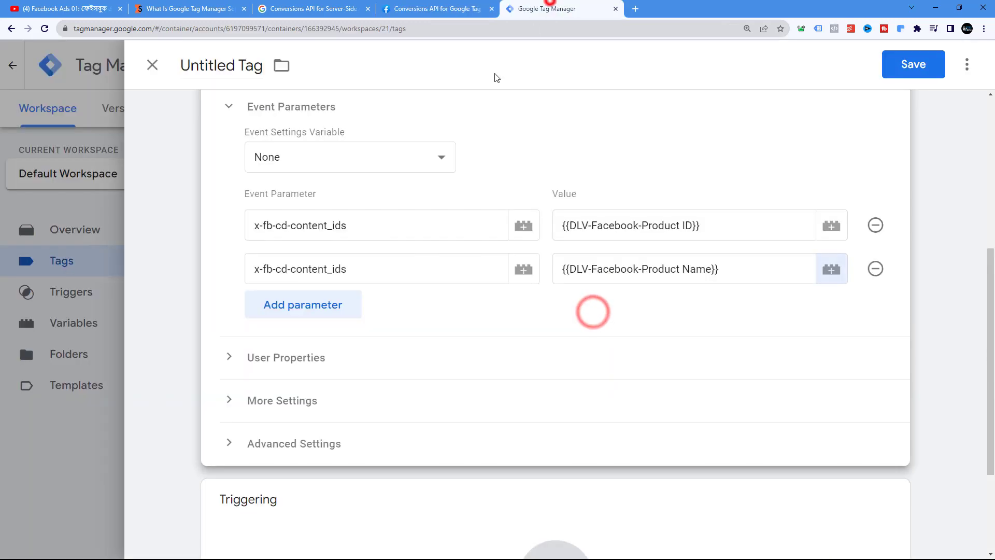
pyautogui.click(336, 268)
pyautogui.tripleClick(336, 268)
pyautogui.rightClick(336, 268)
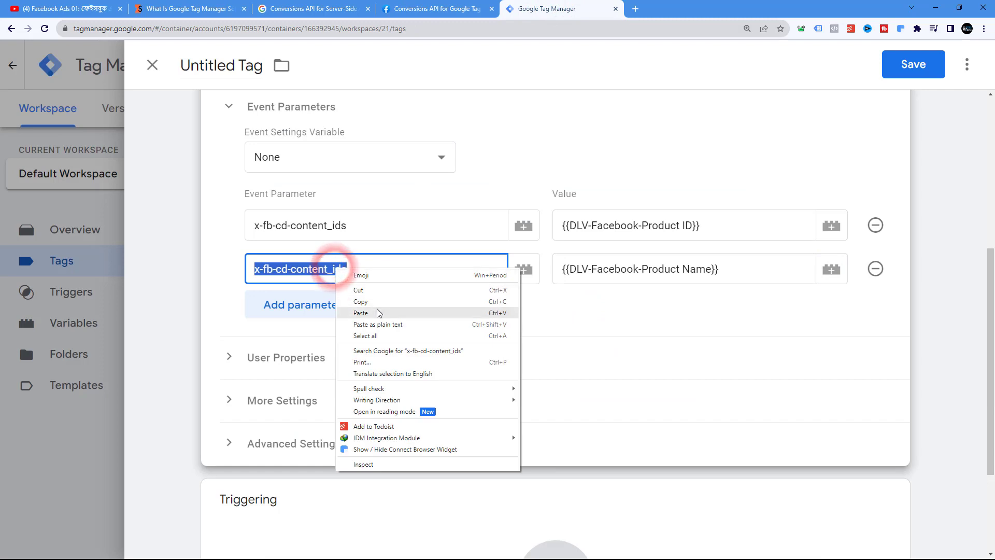
pyautogui.click(377, 309)
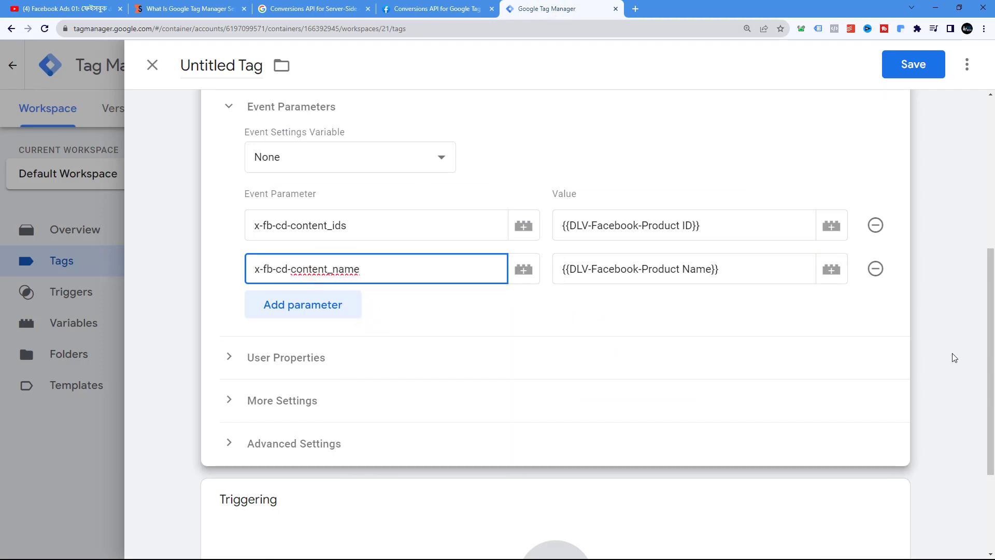
# Add a third event parameter named x-fb-cd-content_type, copying the name from the Meta guide's table
pyautogui.click(298, 306)
pyautogui.click(437, 8)
pyautogui.doubleClick(257, 280)
pyautogui.doubleClick(556, 279)
pyautogui.rightClick(557, 280)
pyautogui.click(576, 286)
pyautogui.click(545, 9)
pyautogui.click(316, 314)
pyautogui.rightClick(317, 315)
pyautogui.click(358, 389)
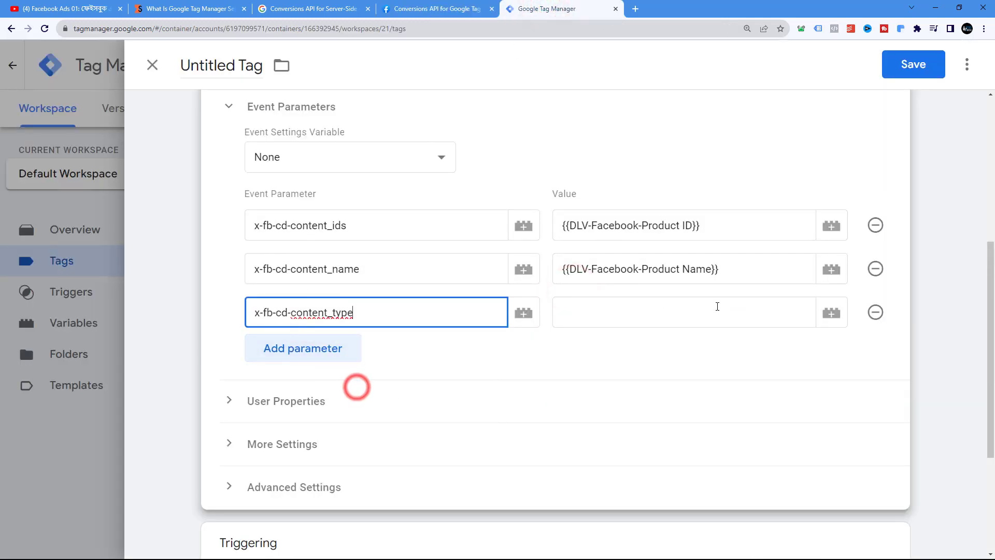
pyautogui.click(831, 314)
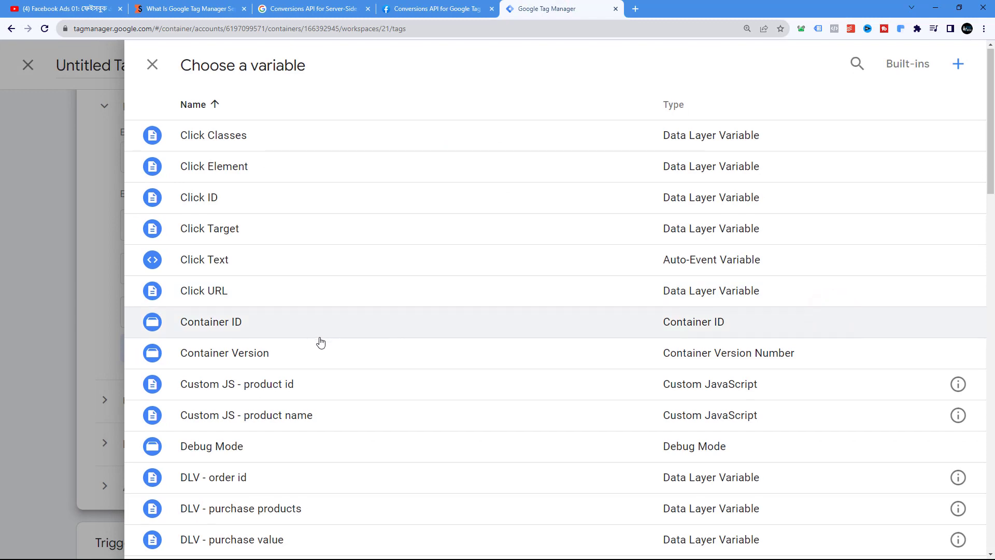
pyautogui.scroll(-5, 325, 342)
pyautogui.scroll(-2, 322, 351)
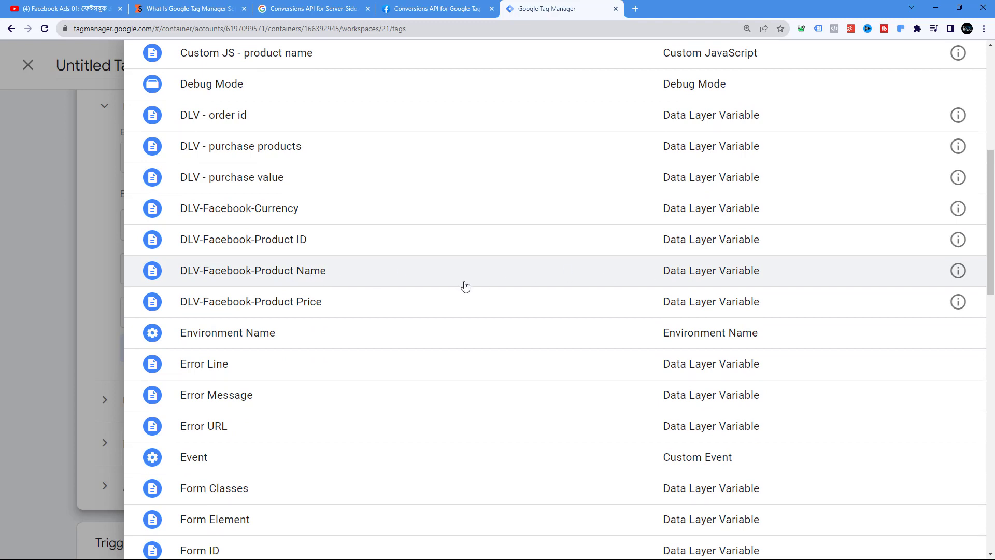
pyautogui.click(409, 14)
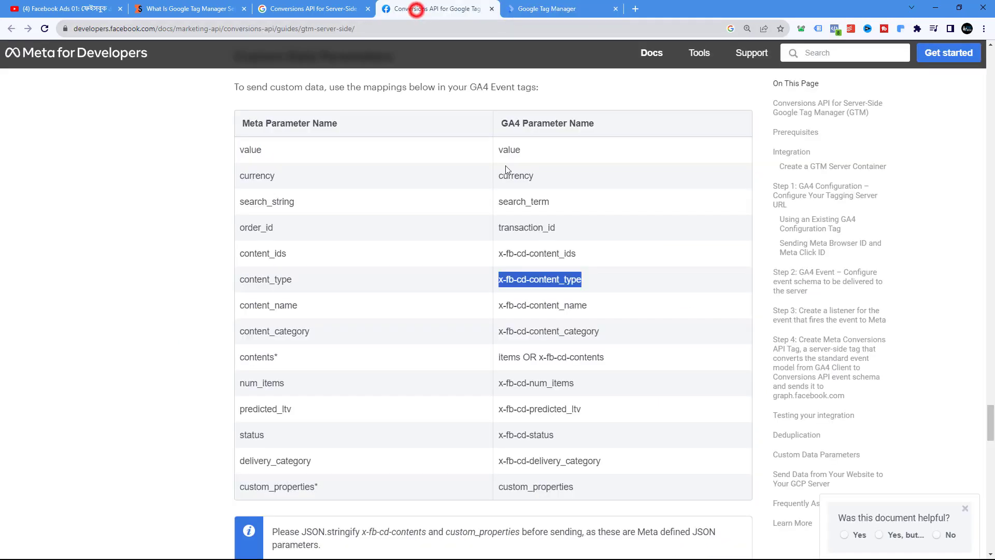
pyautogui.click(554, 6)
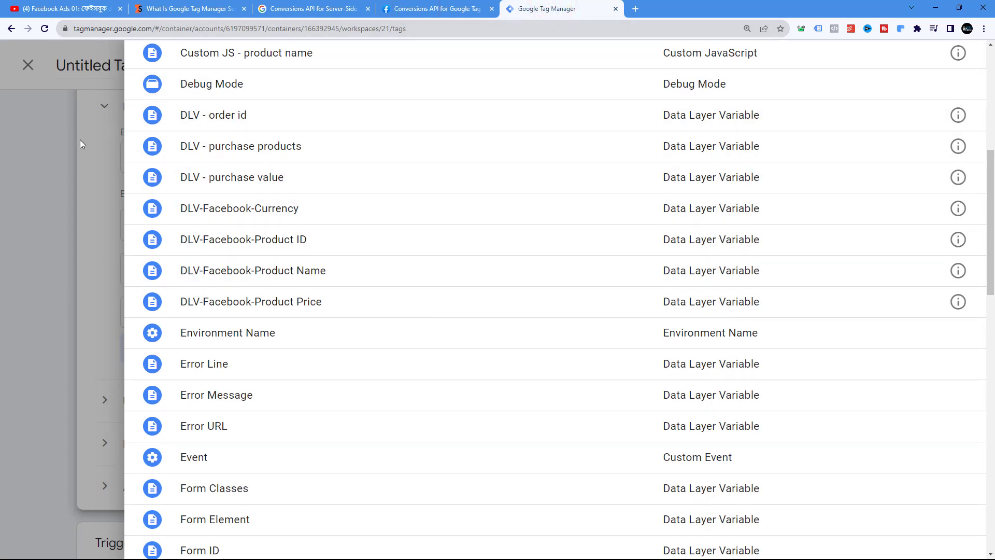
pyautogui.click(80, 139)
# Set the value of the x-fb-cd-content_type parameter to product
pyautogui.click(648, 305)
pyautogui.write('product')
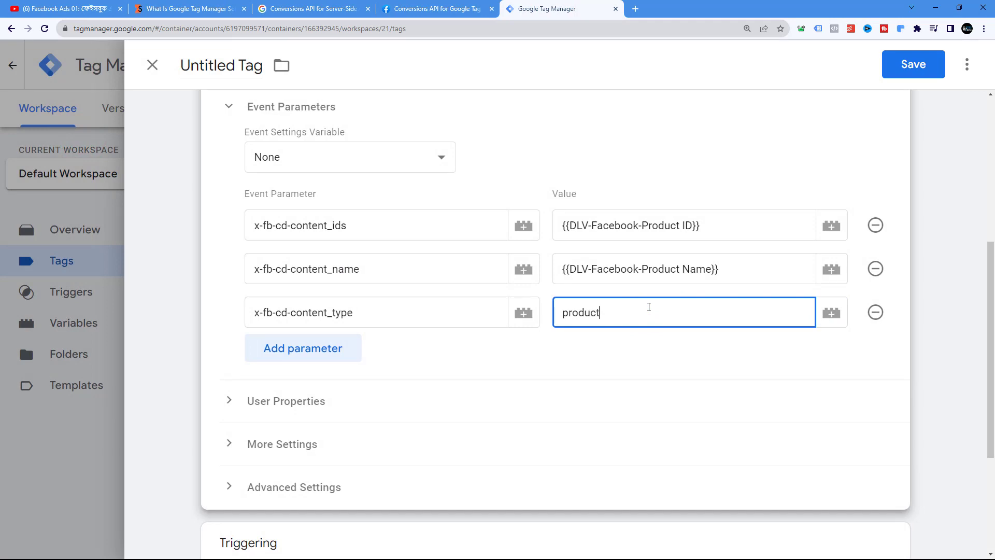
# Add a fourth event parameter named value, copying the name from the Meta guide's GA4 parameter table
pyautogui.click(353, 353)
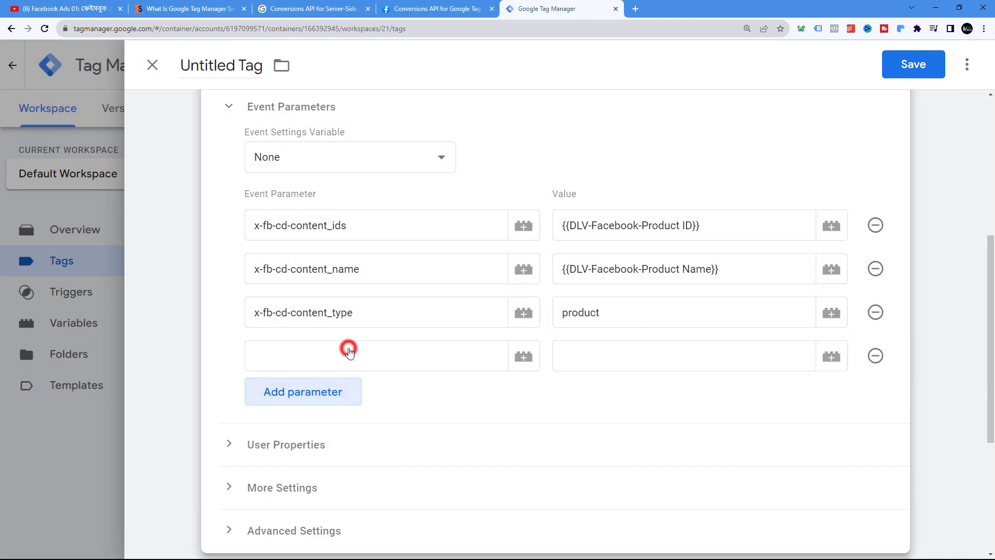
pyautogui.click(438, 8)
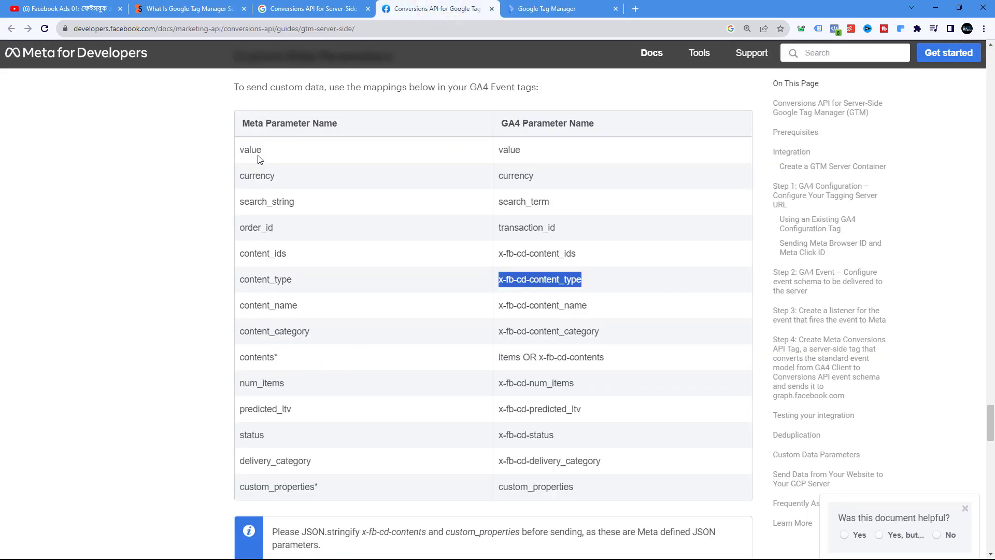
pyautogui.doubleClick(515, 149)
pyautogui.rightClick(524, 151)
pyautogui.click(526, 153)
pyautogui.click(538, 4)
pyautogui.click(293, 355)
pyautogui.rightClick(290, 353)
pyautogui.click(327, 426)
# Set the value parameter's value to the DLV-Facebook-Product Price variable
pyautogui.click(582, 355)
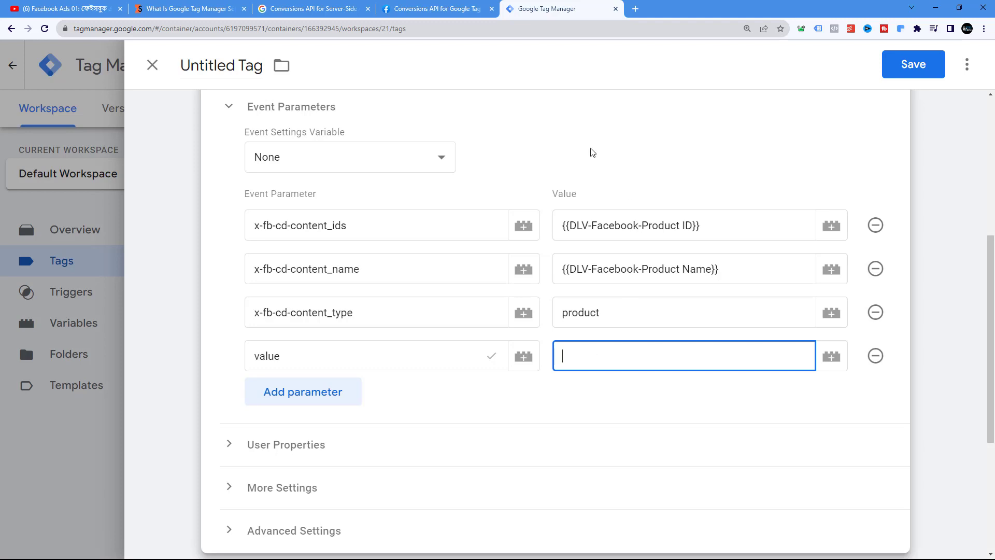
pyautogui.click(438, 8)
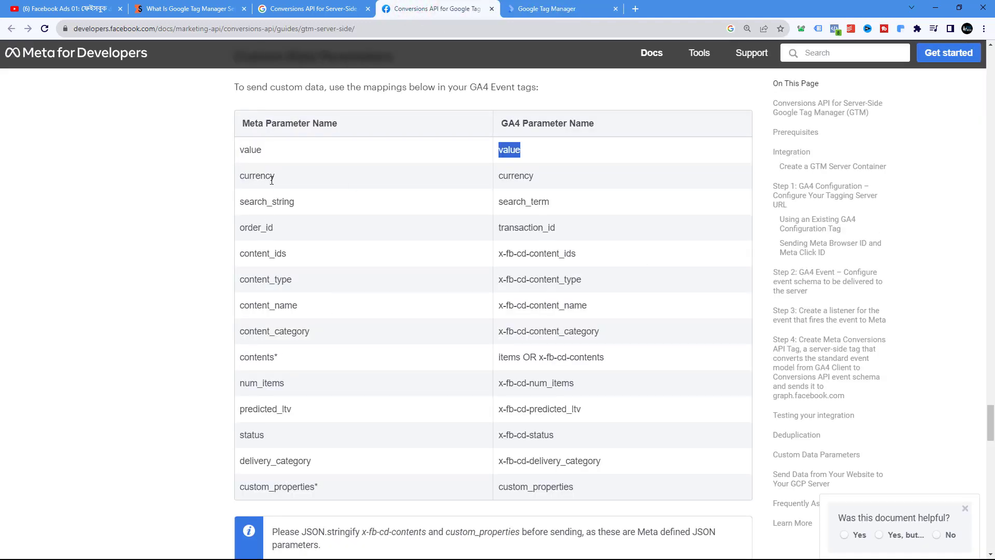
pyautogui.click(518, 9)
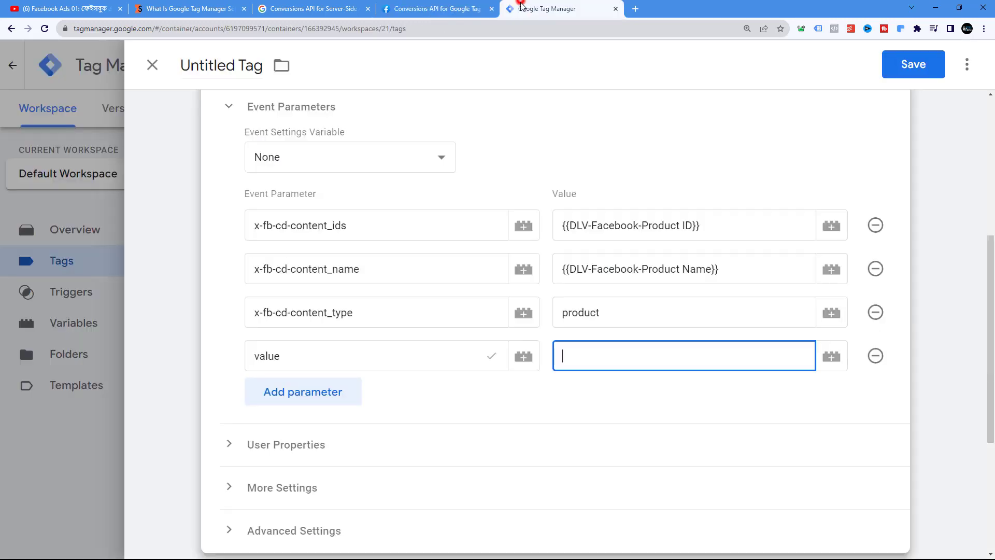
pyautogui.click(831, 360)
pyautogui.scroll(-7, 400, 300)
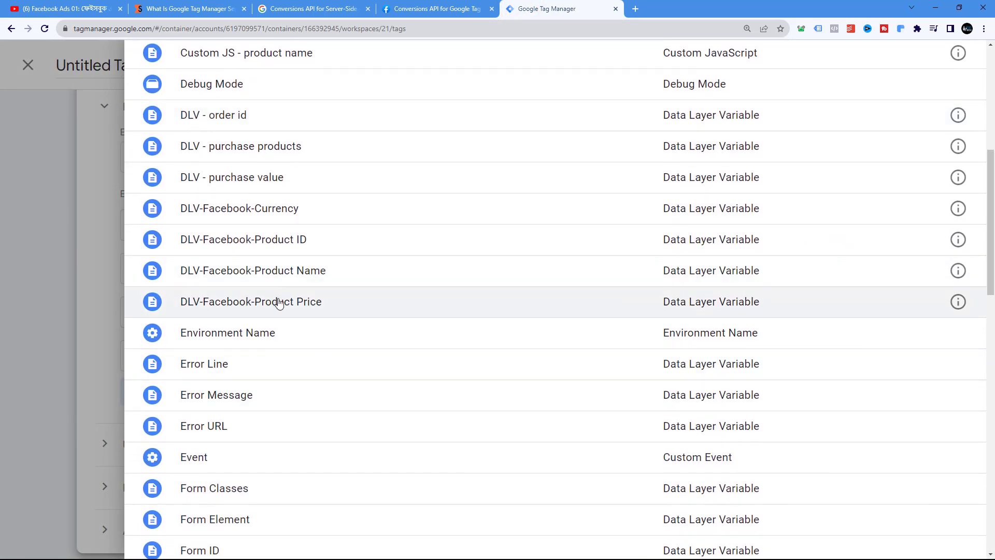
pyautogui.click(304, 303)
# Add a fifth event parameter named currency, copying the name from the Meta guide's GA4 parameter table
pyautogui.click(460, 9)
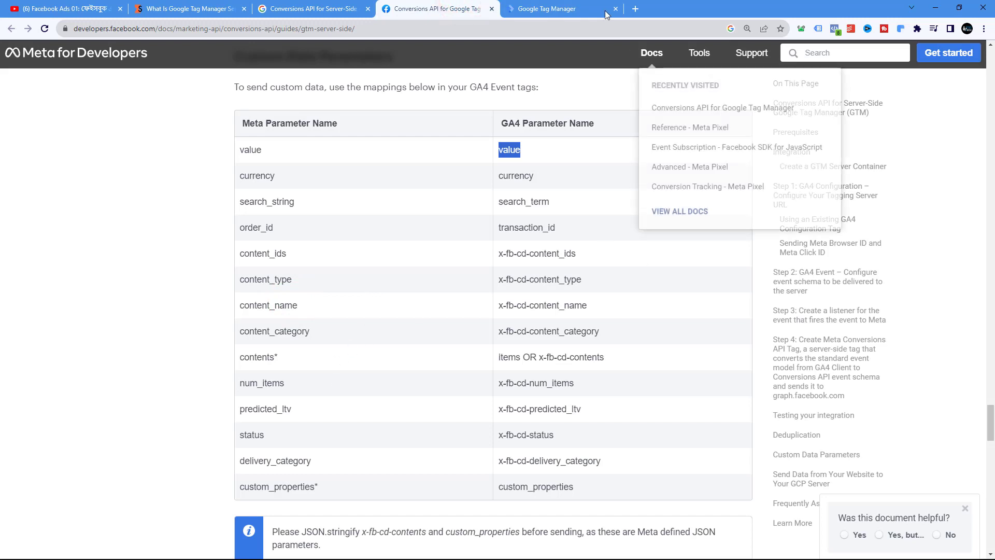
pyautogui.click(557, 10)
pyautogui.click(306, 393)
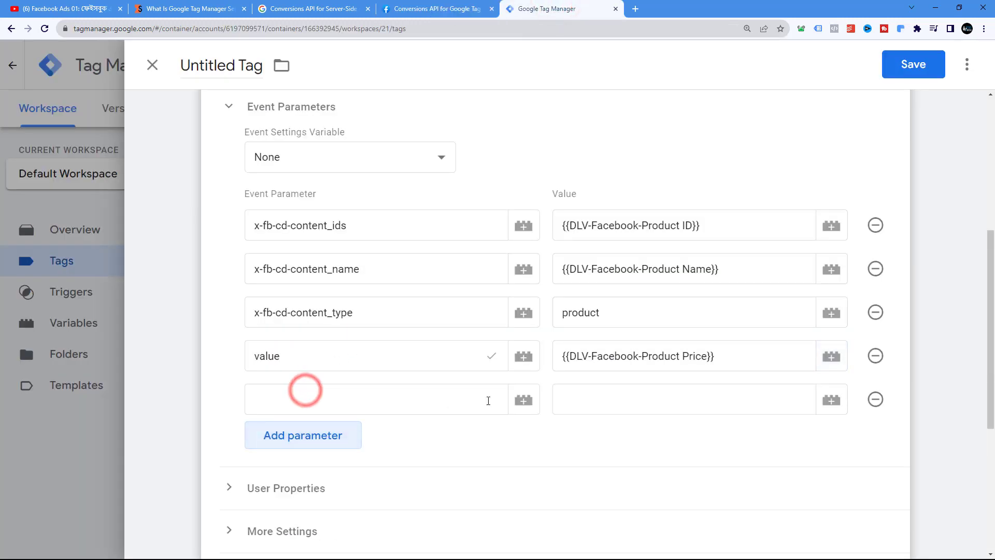
pyautogui.click(336, 402)
pyautogui.hotkey('ctrl', 'shift', 'Tab')
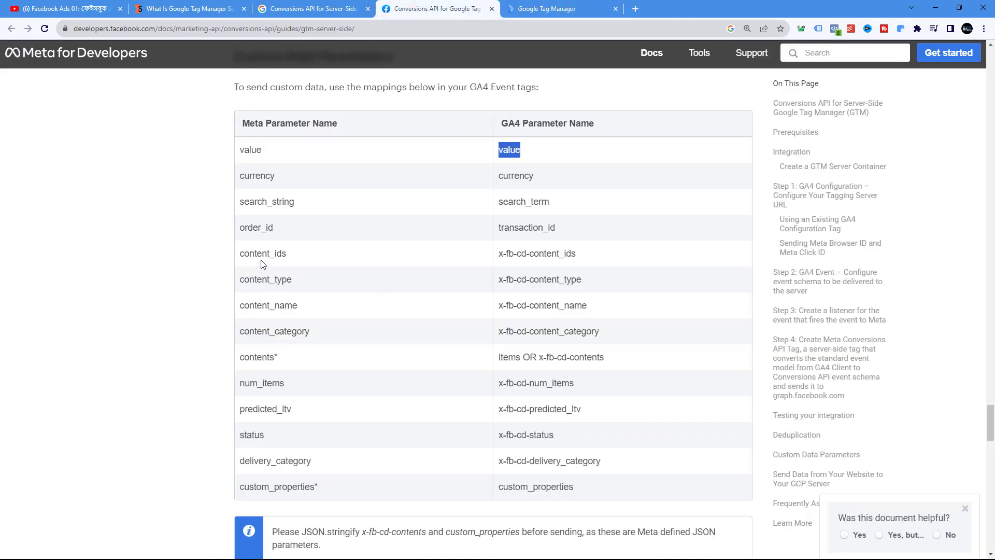
pyautogui.doubleClick(520, 175)
pyautogui.rightClick(522, 176)
pyautogui.click(523, 179)
pyautogui.click(599, 5)
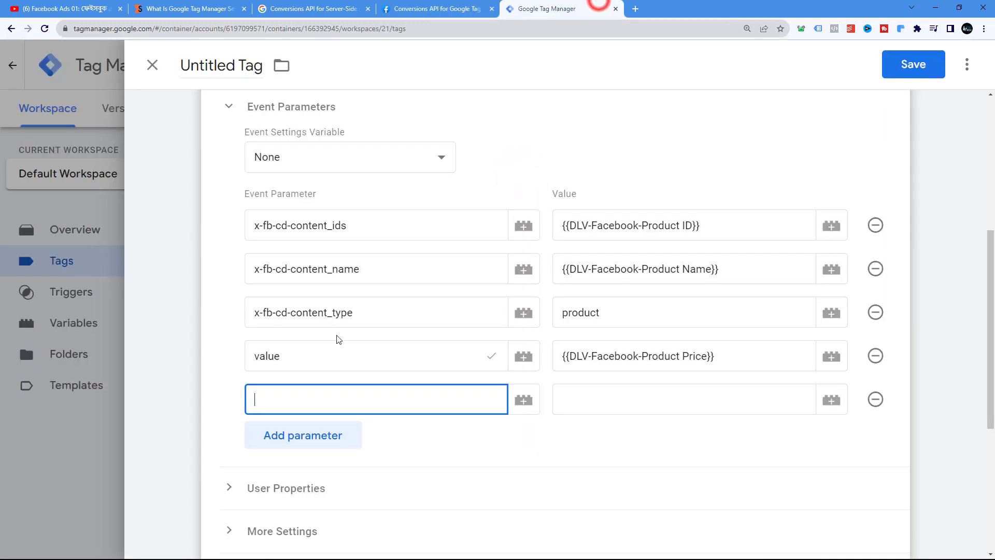
pyautogui.rightClick(283, 400)
pyautogui.click(317, 302)
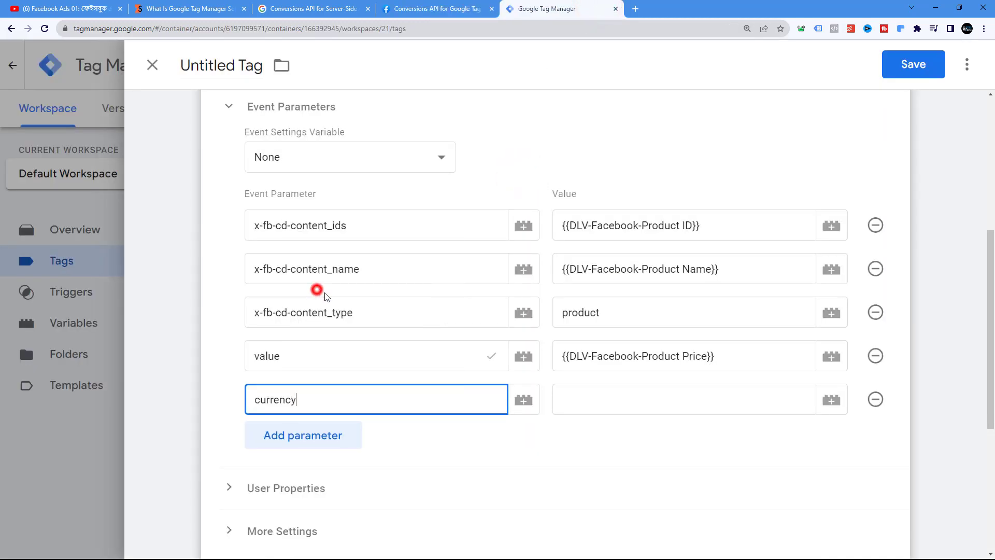
# Set the currency parameter's value to the DLV-Facebook-Currency variable
pyautogui.click(834, 403)
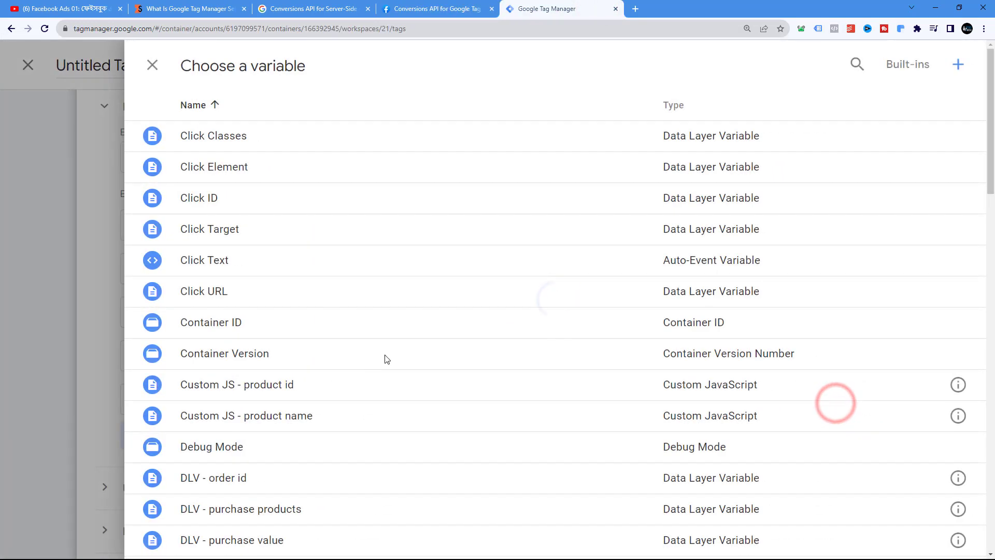
pyautogui.scroll(-5, 358, 397)
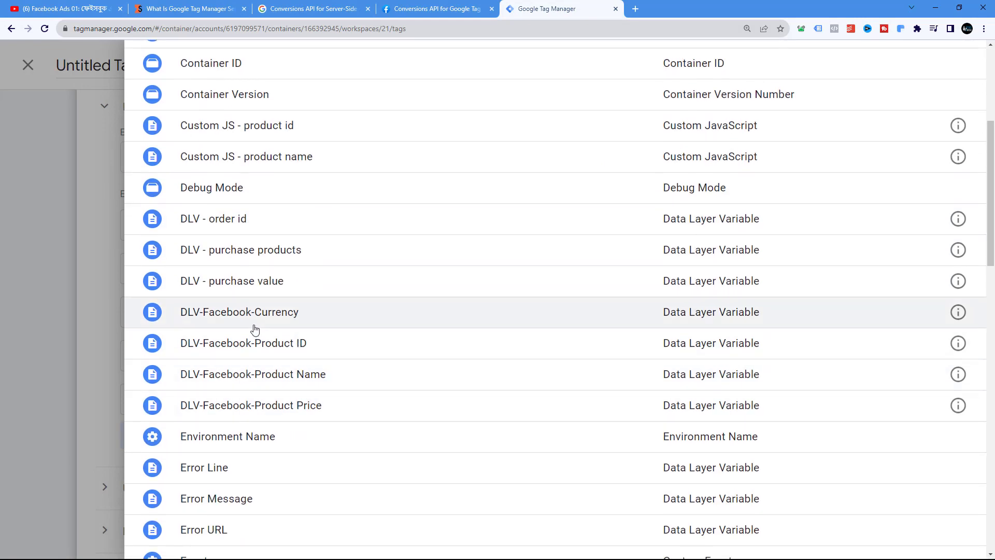
pyautogui.click(255, 321)
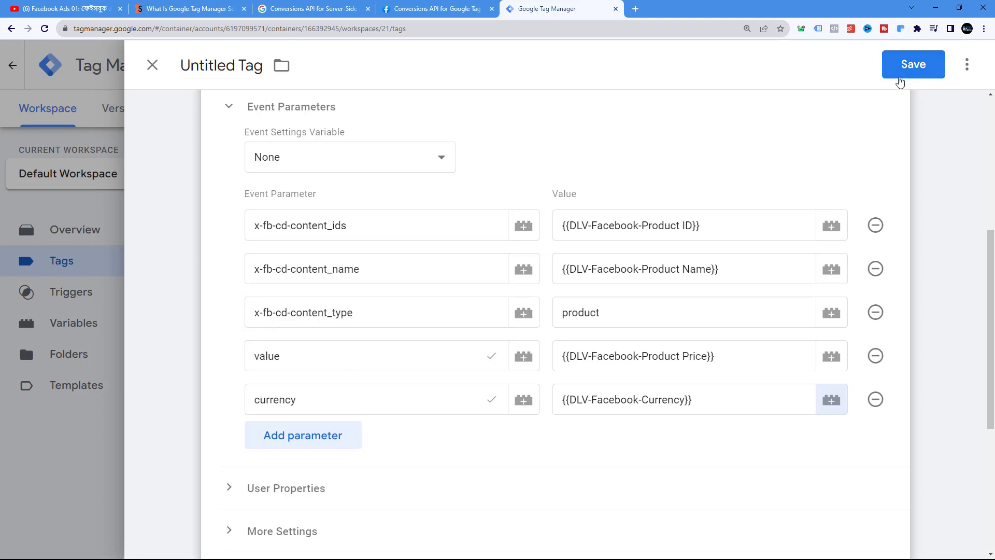
# Assign View Content Trigger as the firing trigger of the GA4 event tag
pyautogui.scroll(-5, 384, 407)
pyautogui.scroll(4, 378, 449)
pyautogui.scroll(-5, 415, 402)
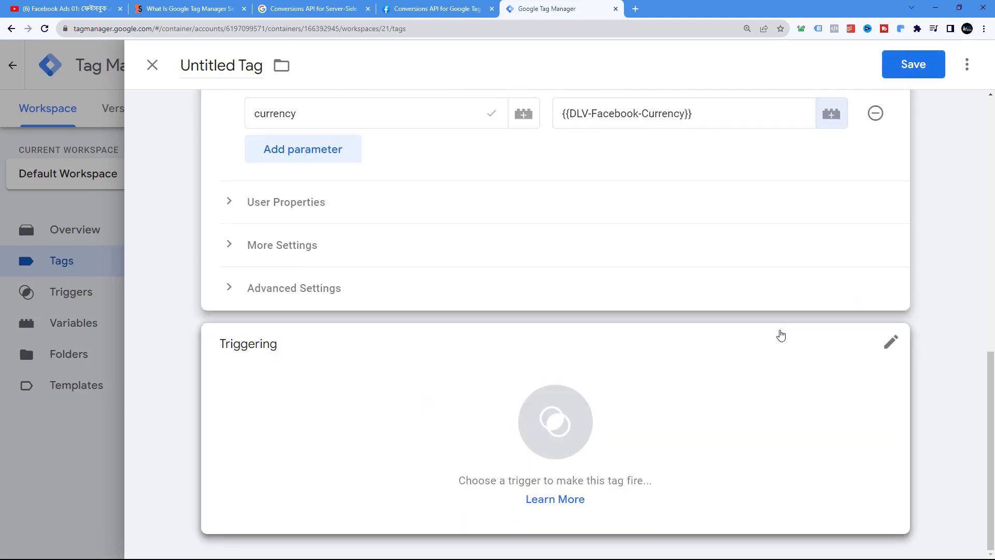
pyautogui.click(884, 345)
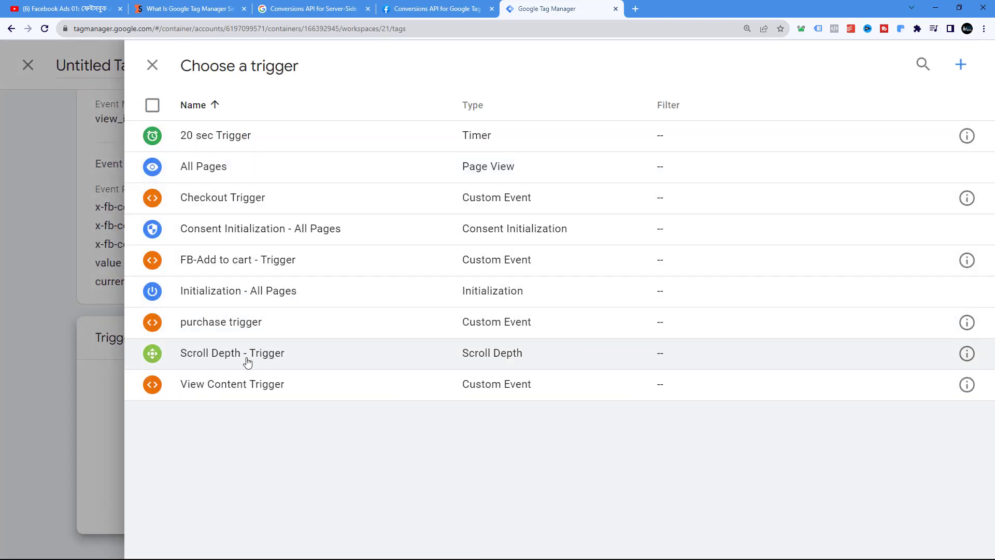
pyautogui.click(243, 394)
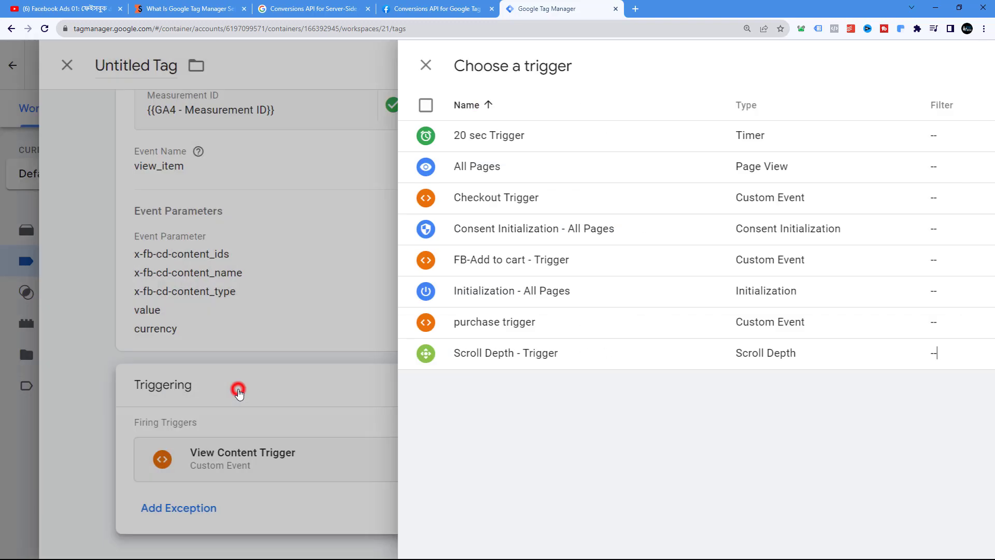
# Name the tag "GA4 - ViewContent Tag" and save it
pyautogui.scroll(3, 332, 322)
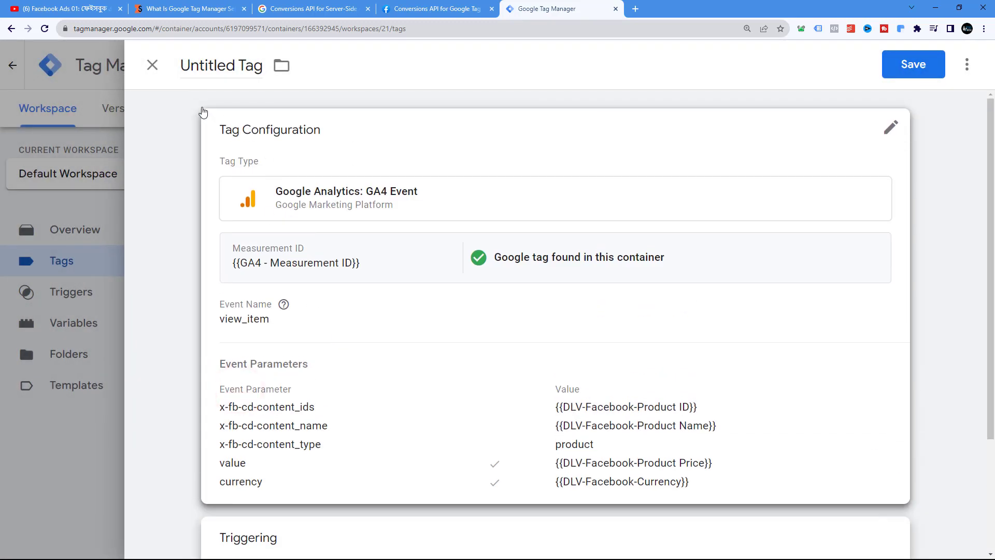
pyautogui.click(220, 63)
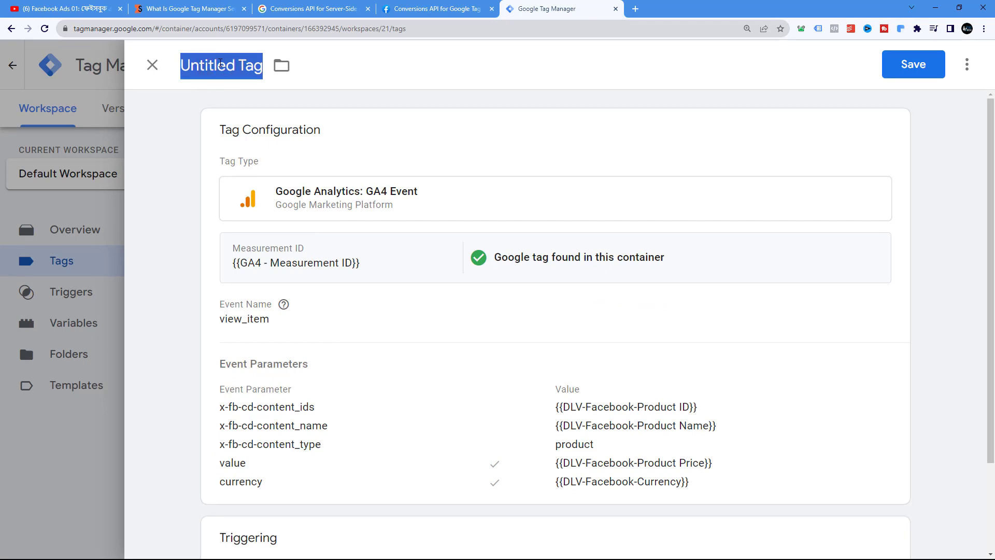
pyautogui.write('GA4')
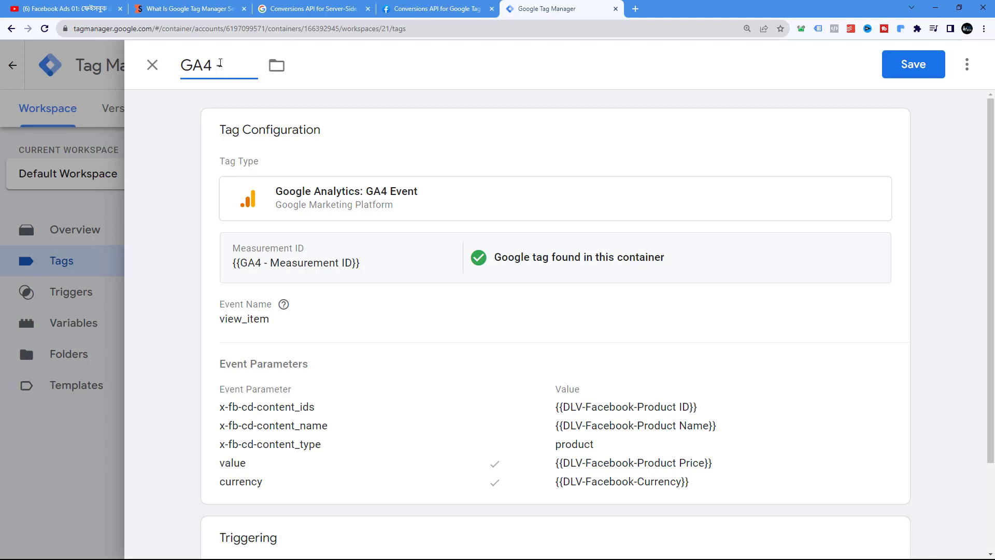
pyautogui.write('- ViewContent')
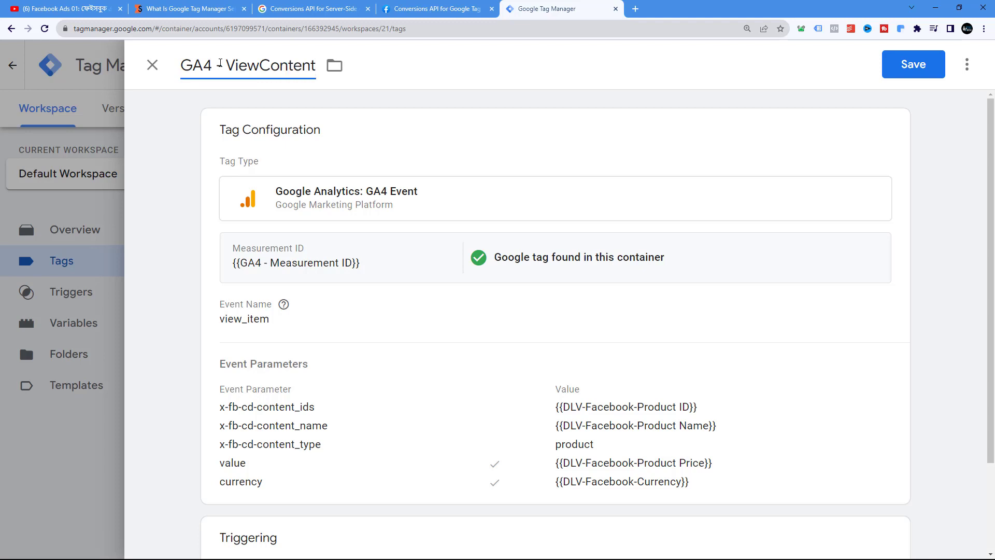
pyautogui.write(' Tag')
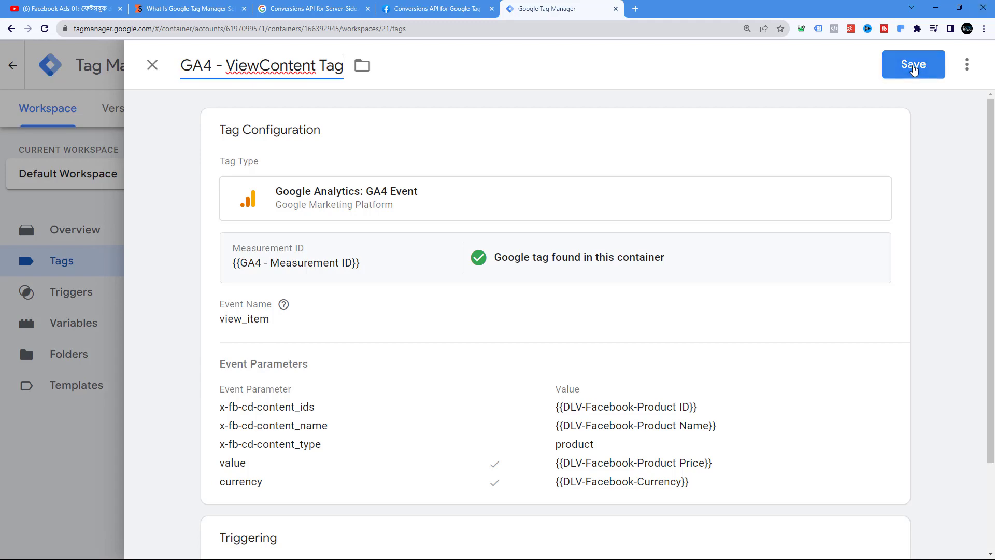
pyautogui.click(911, 63)
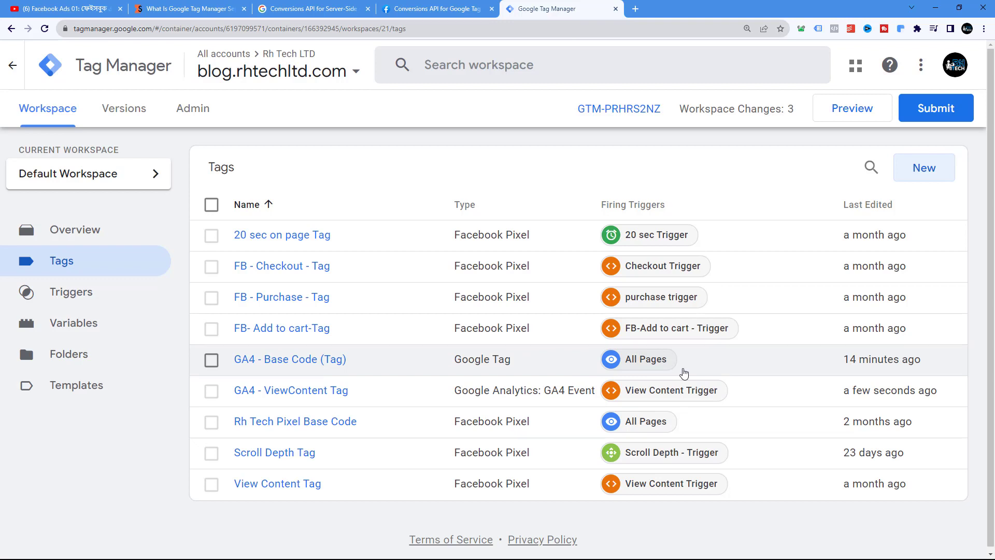
# Submit the workspace changes and publish them to the Live environment, leaving the version name and description blank
pyautogui.click(941, 111)
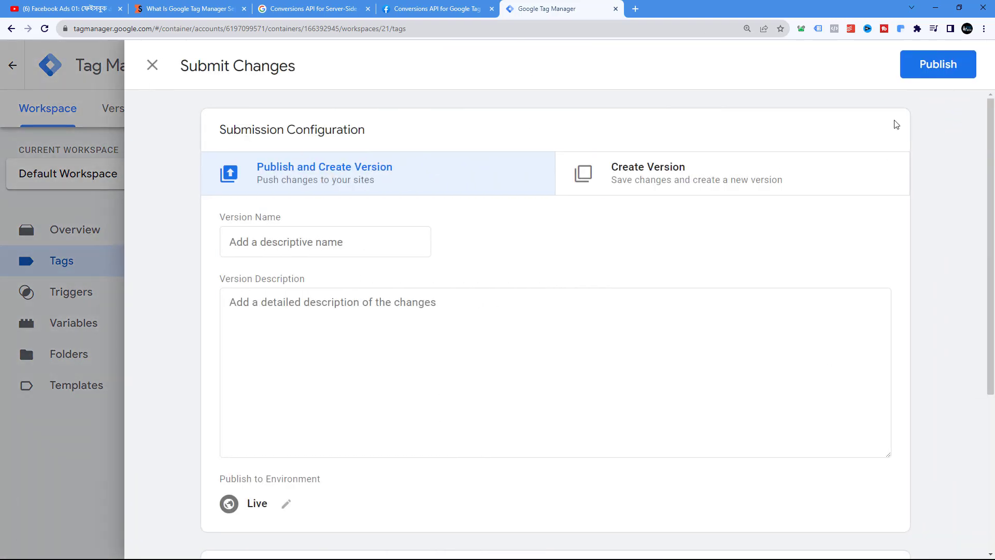
pyautogui.click(949, 71)
pyautogui.click(697, 515)
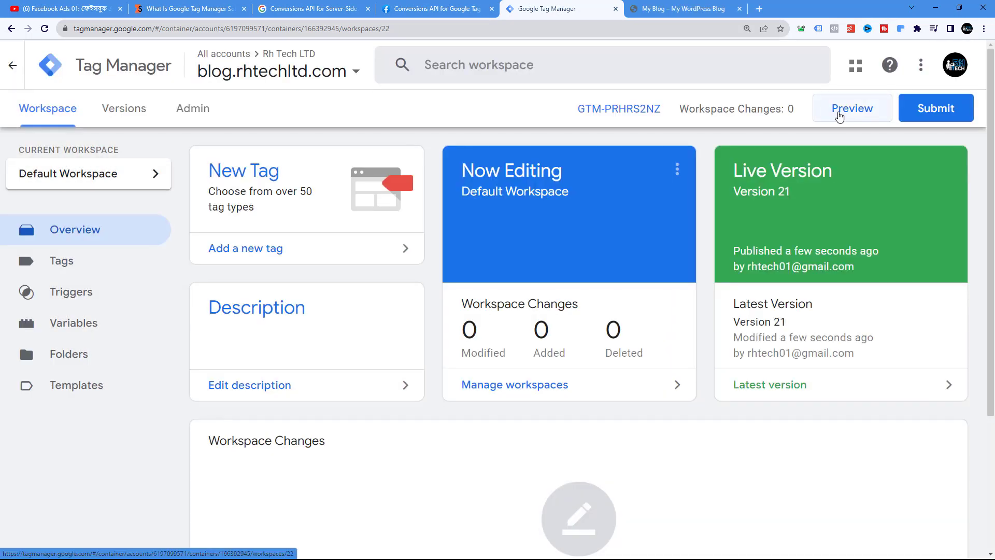
pyautogui.click(837, 109)
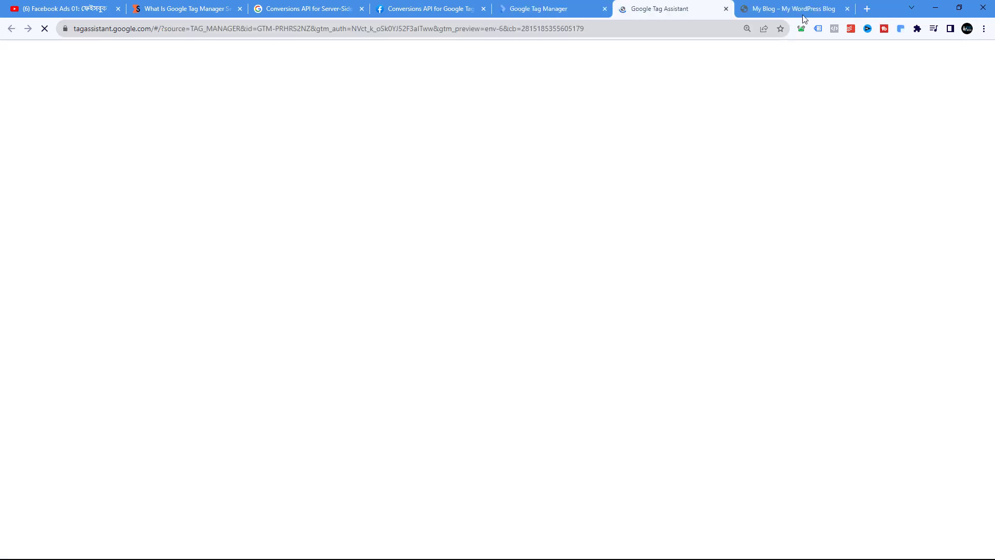
pyautogui.click(846, 9)
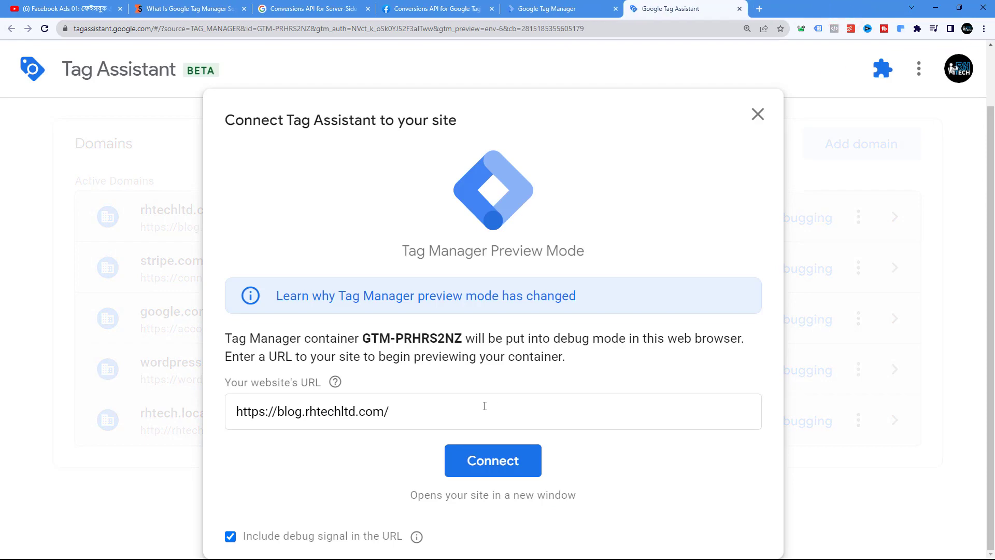
pyautogui.click(481, 458)
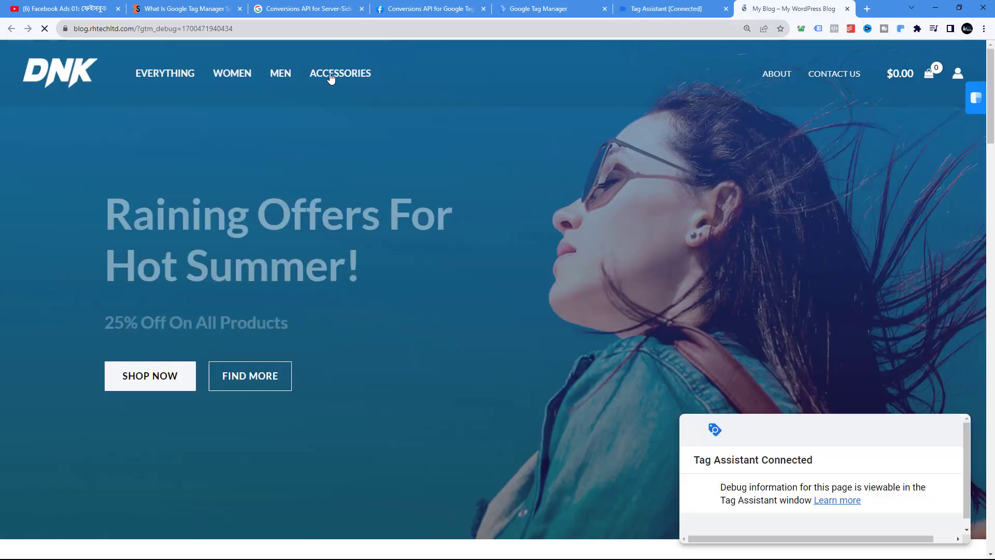
# Open the Anchor Bracelet product page from the Accessories category of the connected store site
pyautogui.click(332, 74)
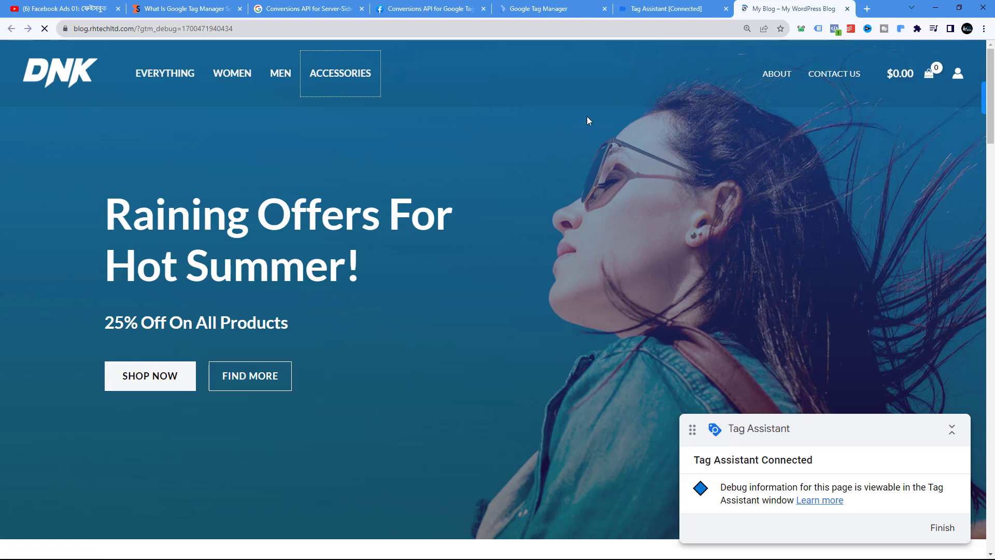
pyautogui.scroll(-5, 538, 259)
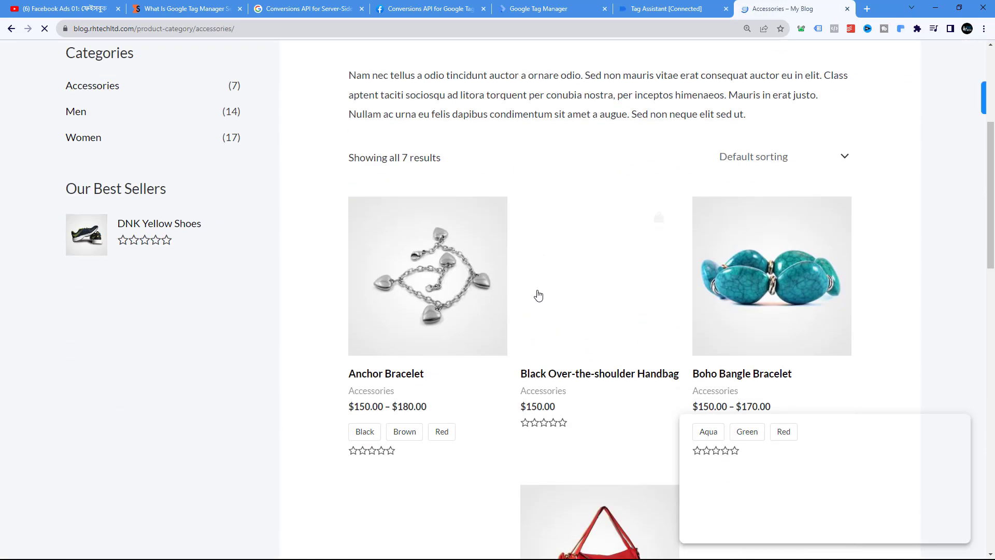
pyautogui.click(399, 380)
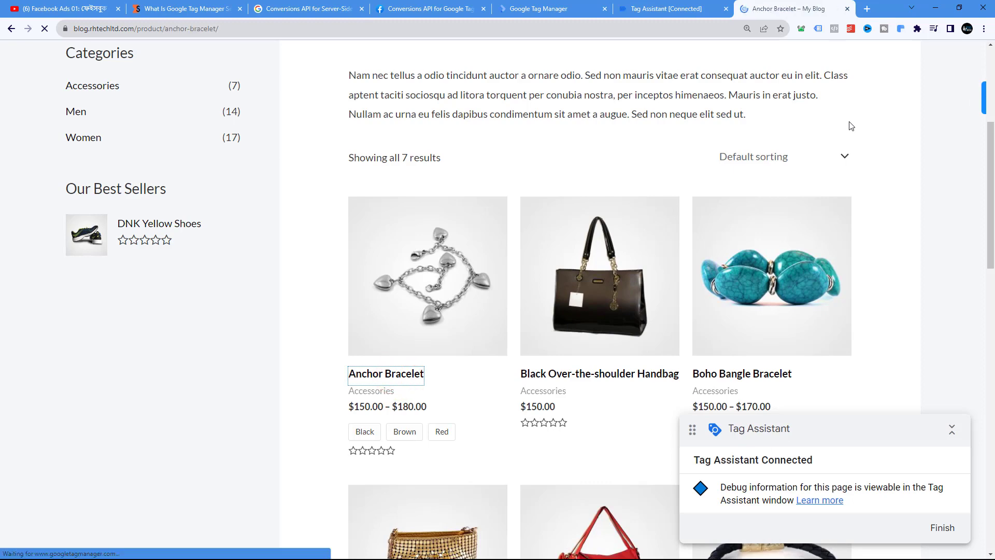
# Examine which container tags fired and which did not in the Tag Assistant summary, and return to the Anchor Bracelet page
pyautogui.click(666, 8)
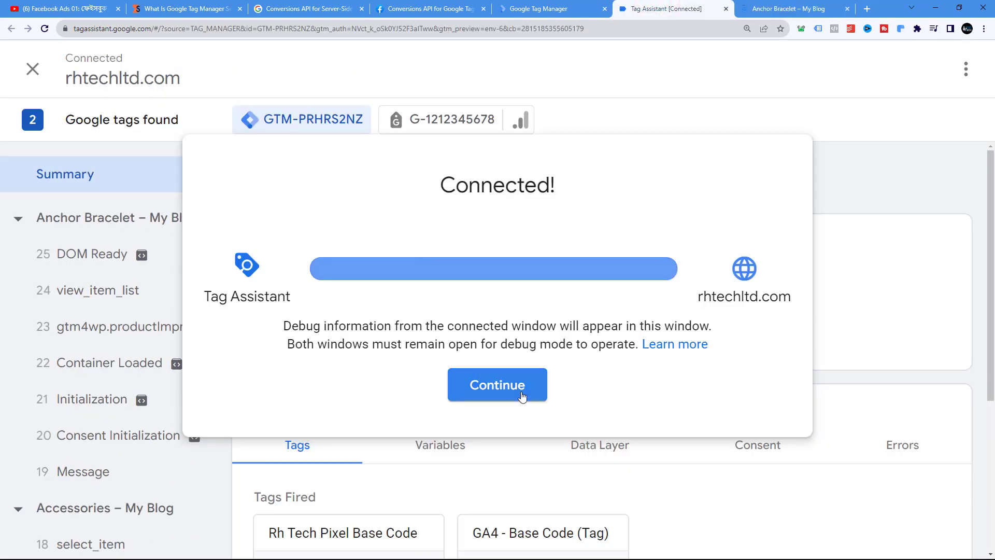
pyautogui.click(527, 400)
pyautogui.scroll(-4, 660, 271)
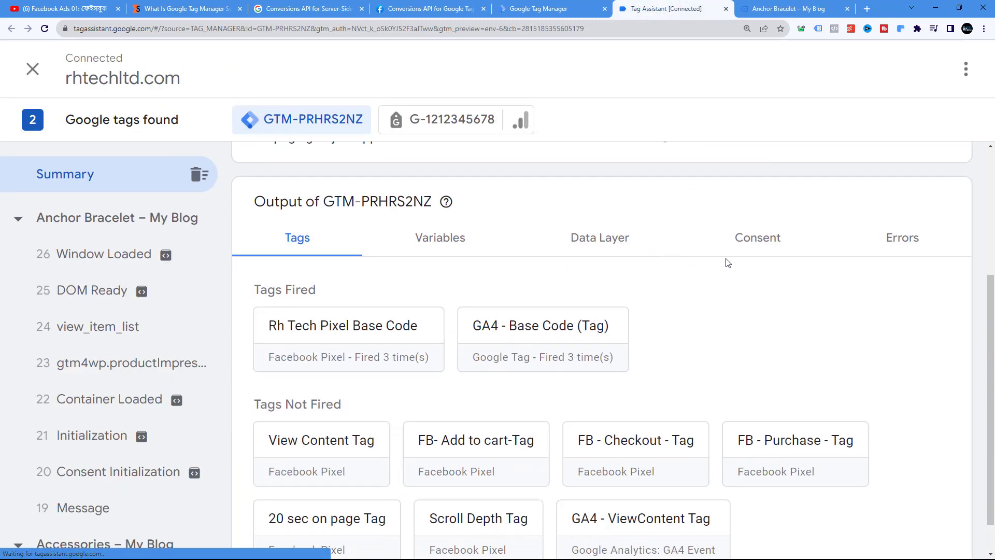
pyautogui.scroll(-1, 724, 263)
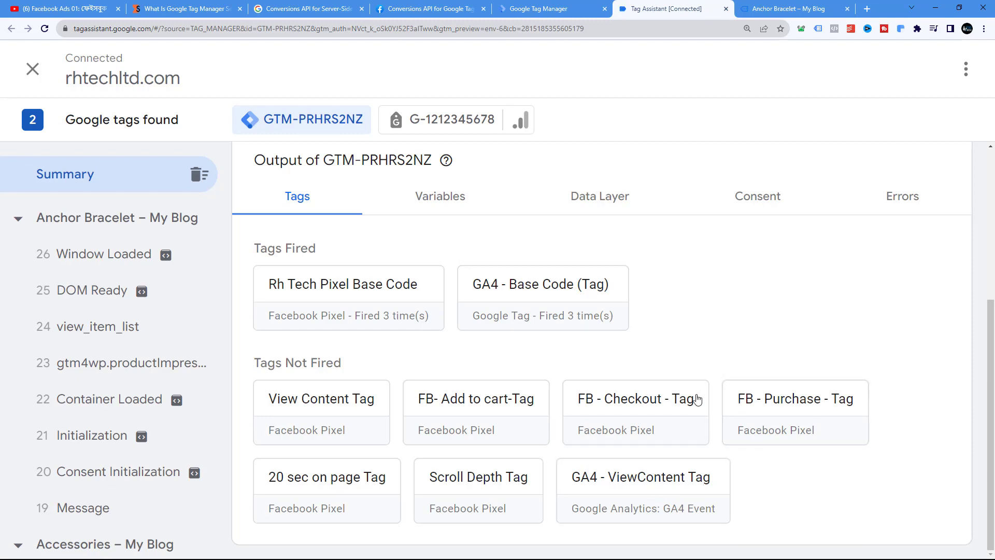
pyautogui.click(772, 10)
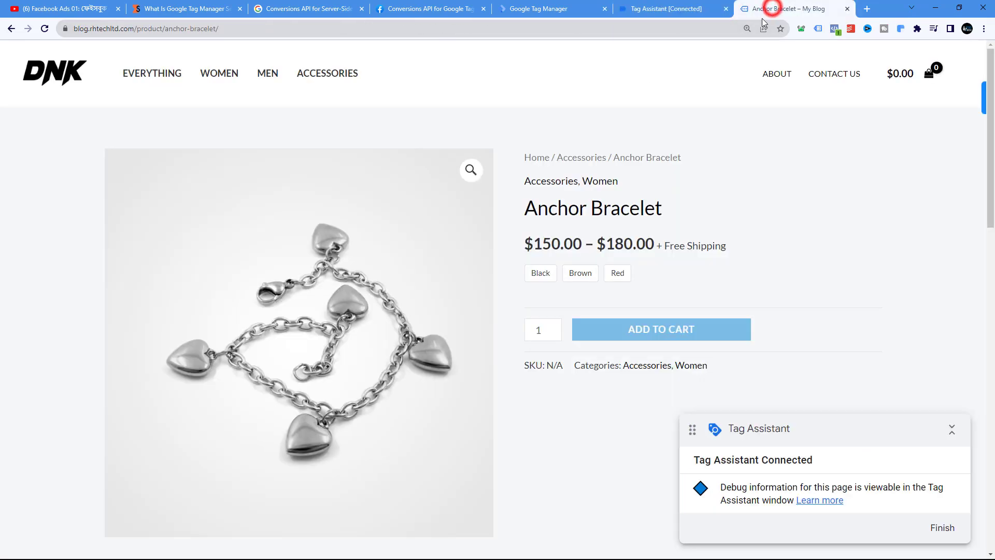
# Recheck the Anchor Bracelet page and the fired and not-fired container tags in the Tag Assistant summary
pyautogui.scroll(-2, 718, 222)
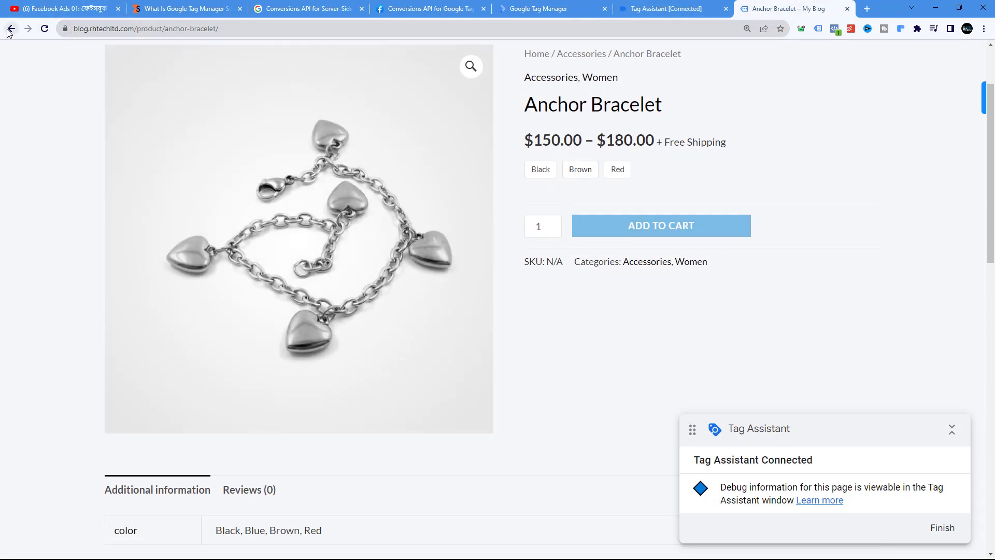
pyautogui.click(647, 9)
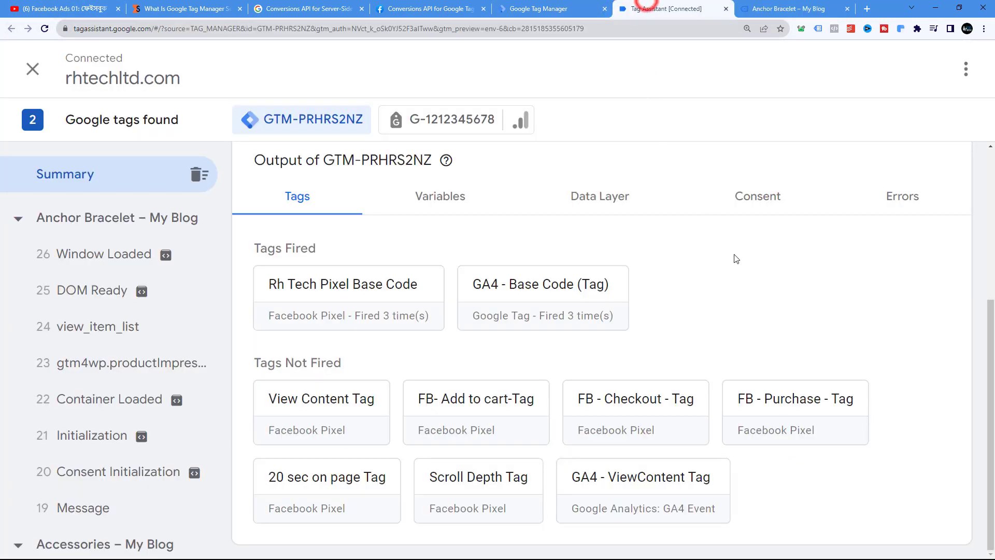
pyautogui.scroll(5, 745, 267)
pyautogui.scroll(-5, 746, 268)
# Open the Black Over-the-shoulder Handbag product from the store's Accessories category and return to the Tag Assistant summary
pyautogui.click(798, 8)
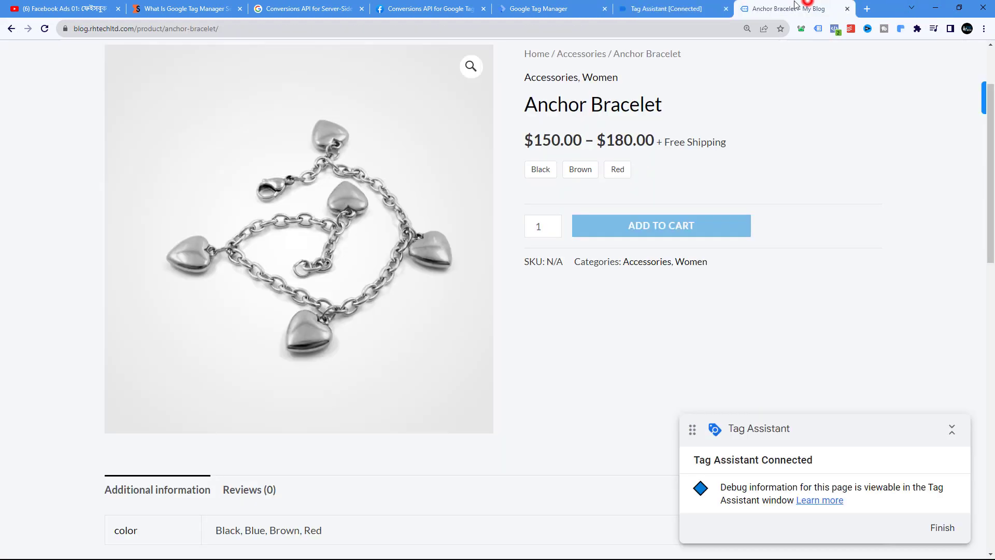
pyautogui.click(11, 28)
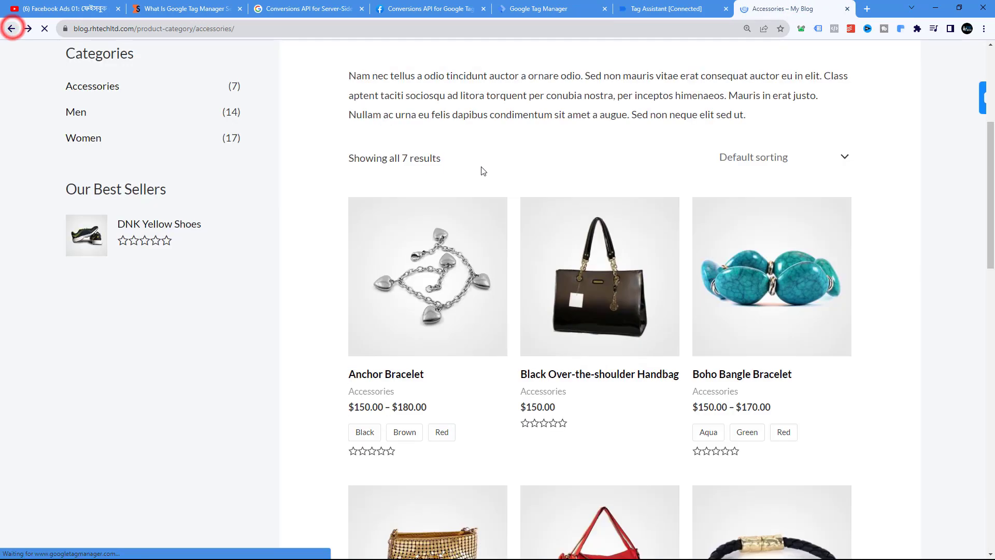
pyautogui.click(585, 372)
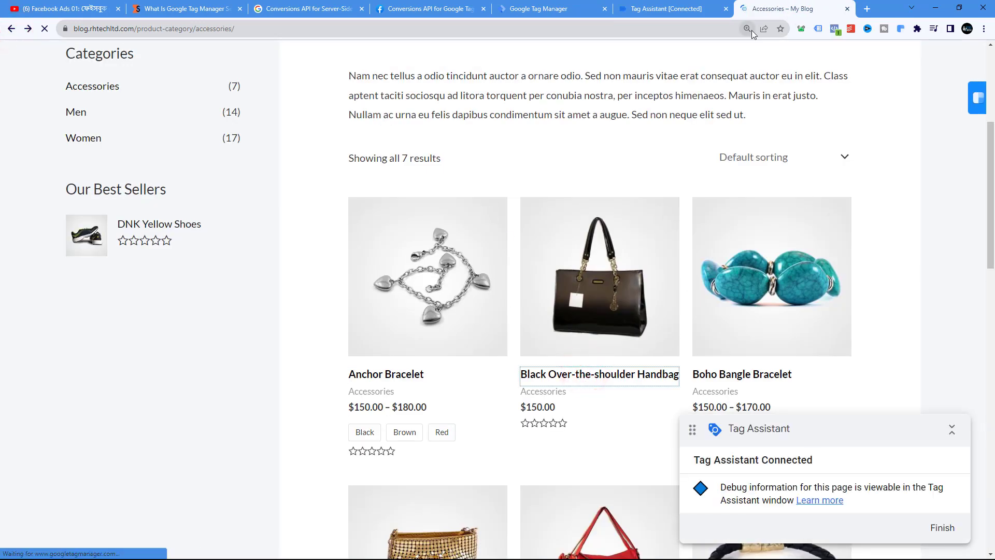
pyautogui.click(685, 5)
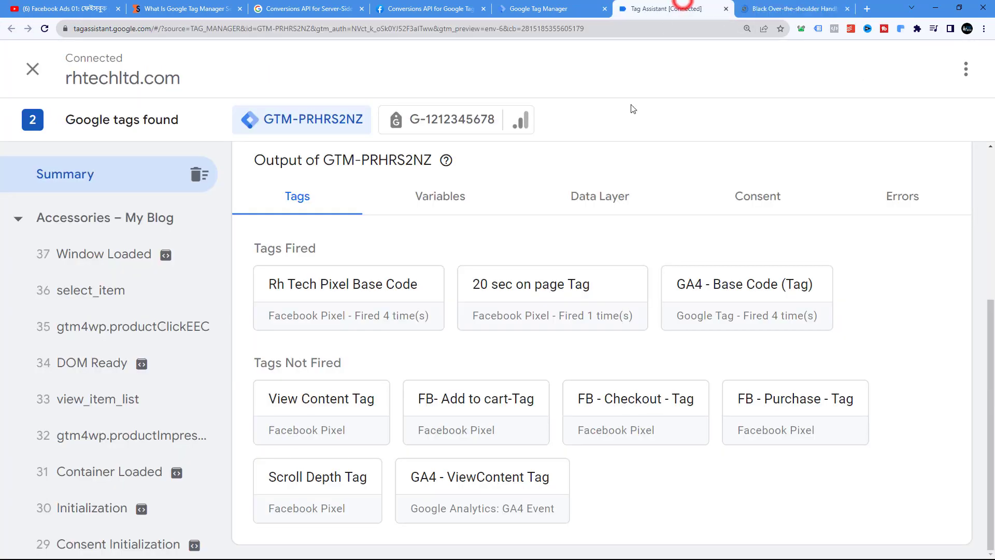